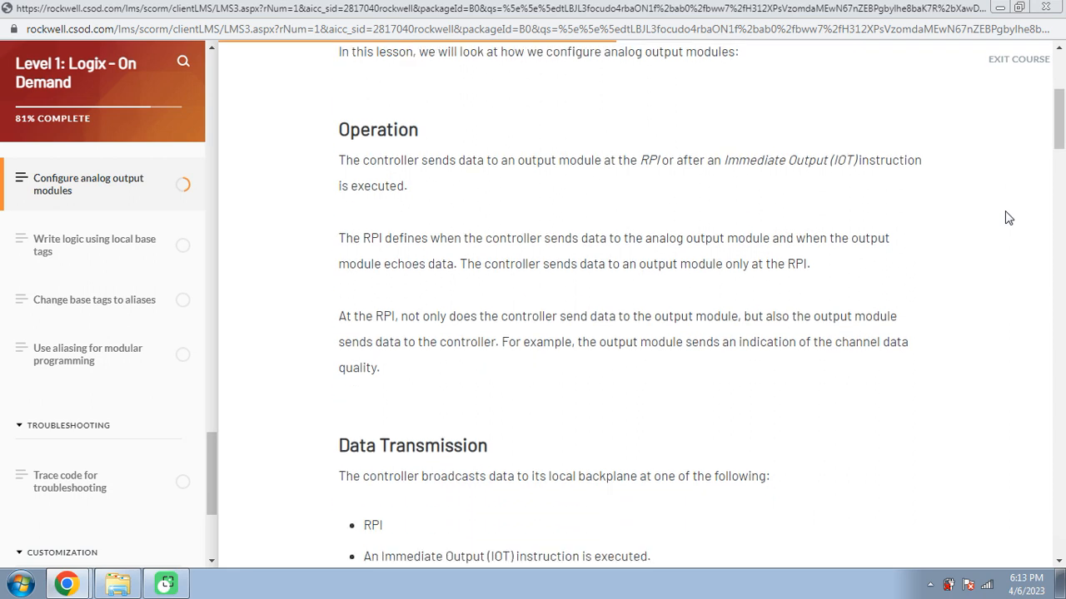
Step: Read the lesson's Operation and Data Transmission sections on how the controller exchanges data with analog output modules
scroll(1008, 217, down, 1)
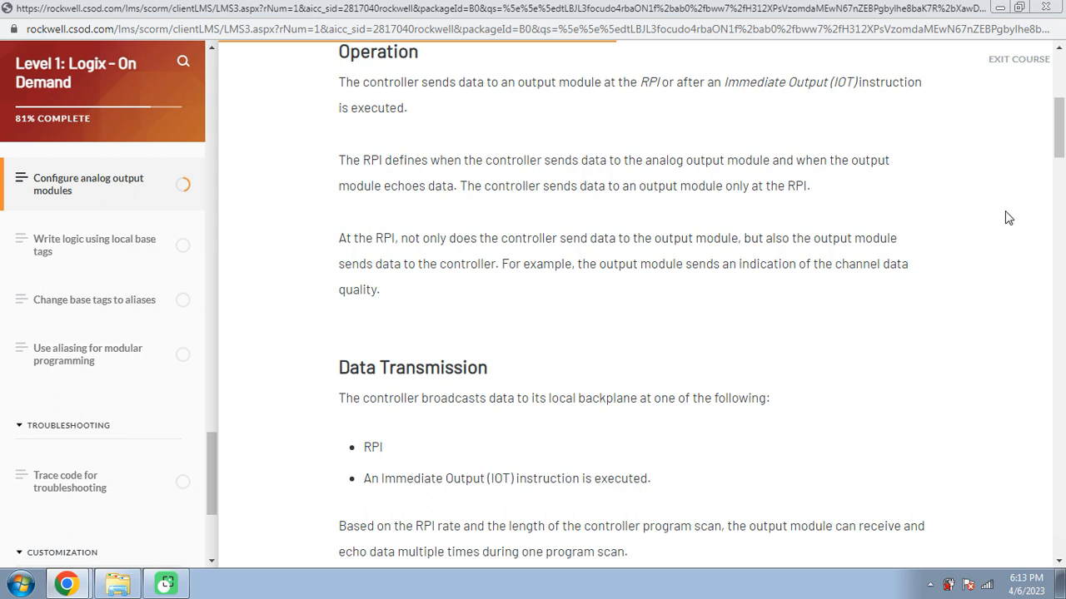
scroll(1008, 217, down, 5)
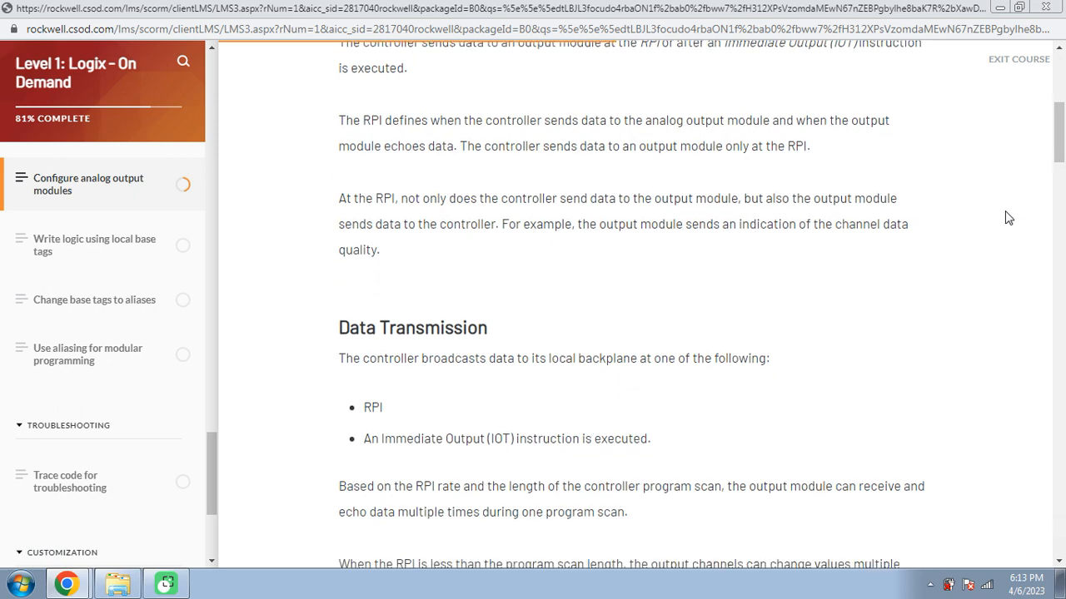
scroll(1007, 217, down, 2)
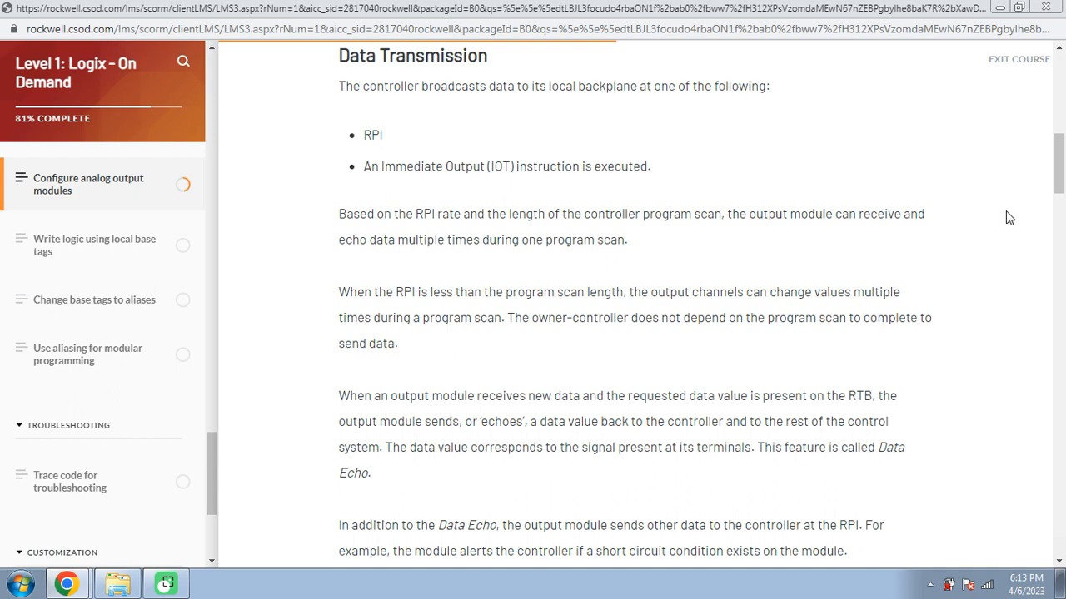
scroll(1009, 218, down, 5)
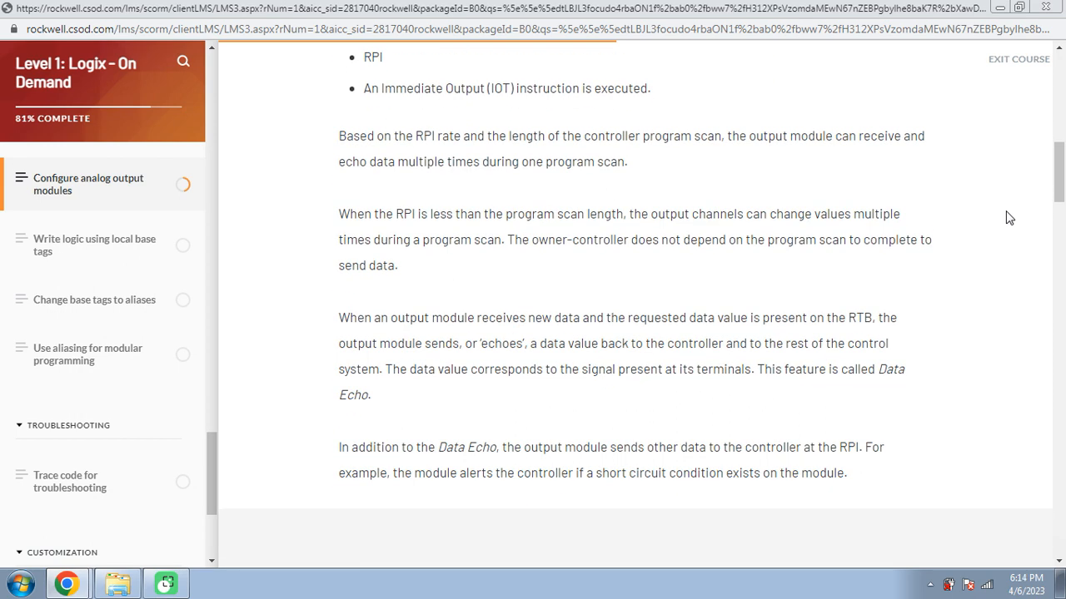
scroll(1009, 217, down, 1)
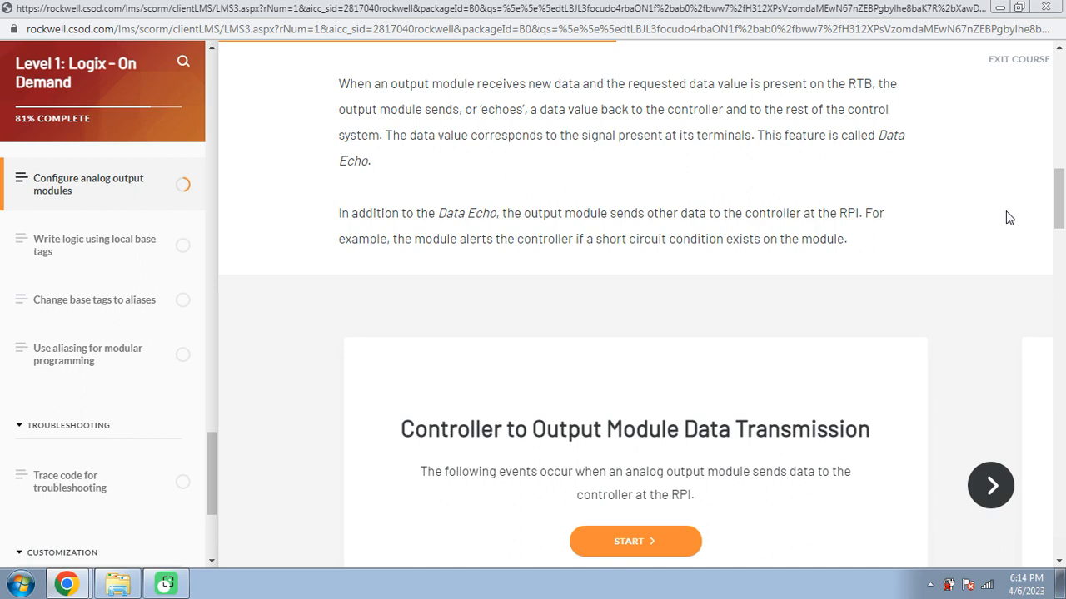
Step: Go through the Controller to Output Module Data Transmission slides, from the Data step to the Summary
scroll(1007, 217, down, 3)
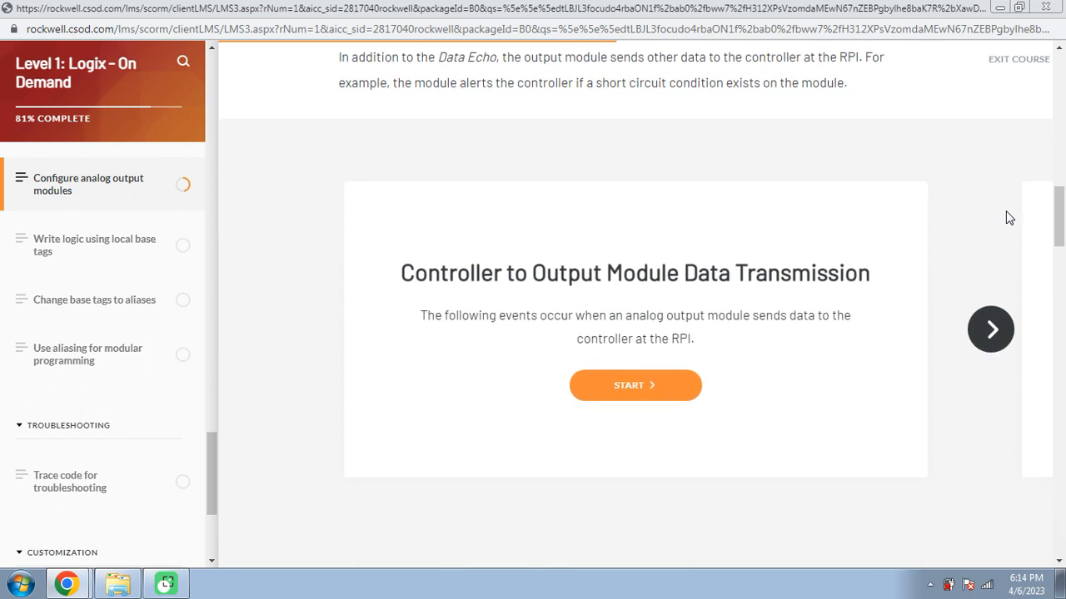
scroll(1016, 252, down, 2)
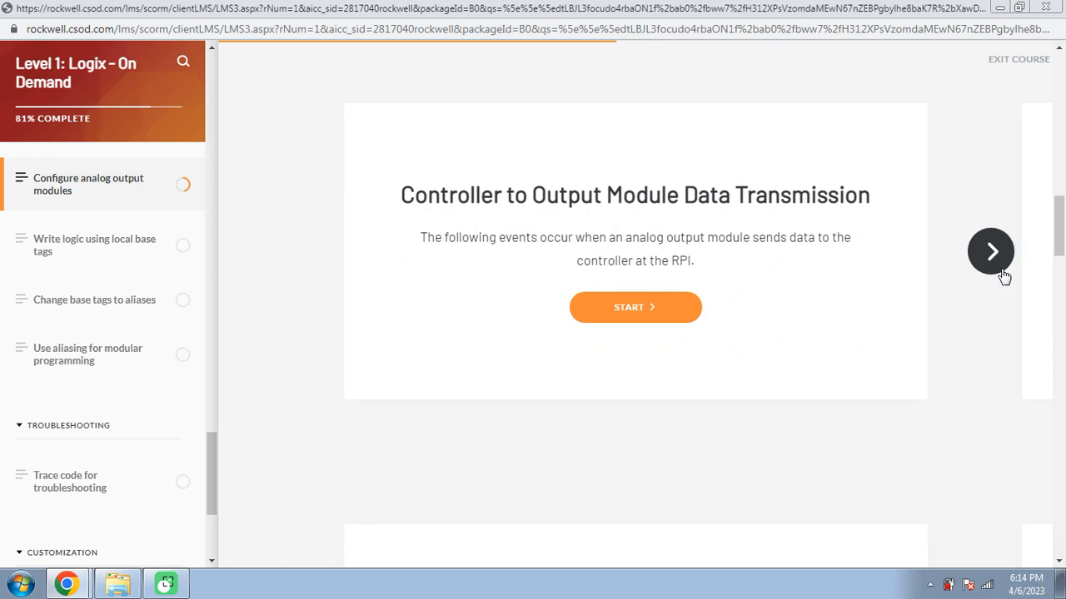
click(998, 266)
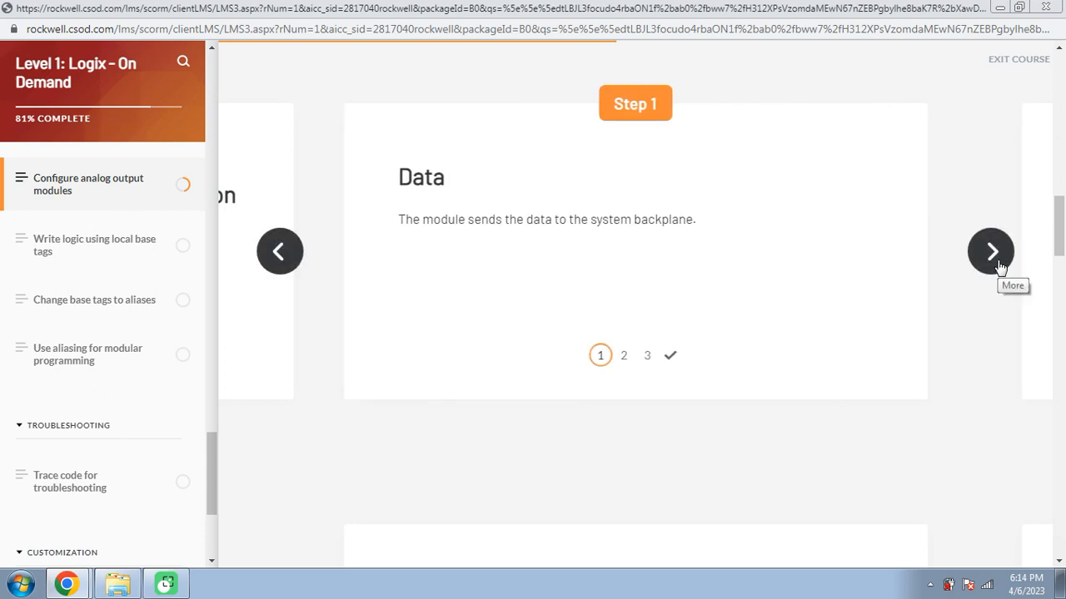
click(998, 266)
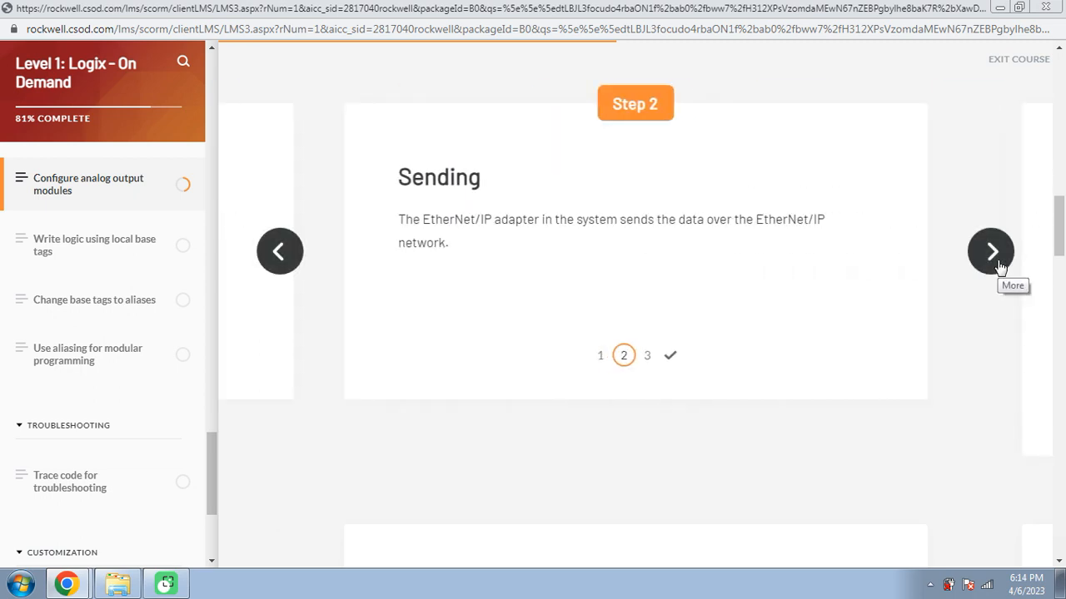
click(998, 265)
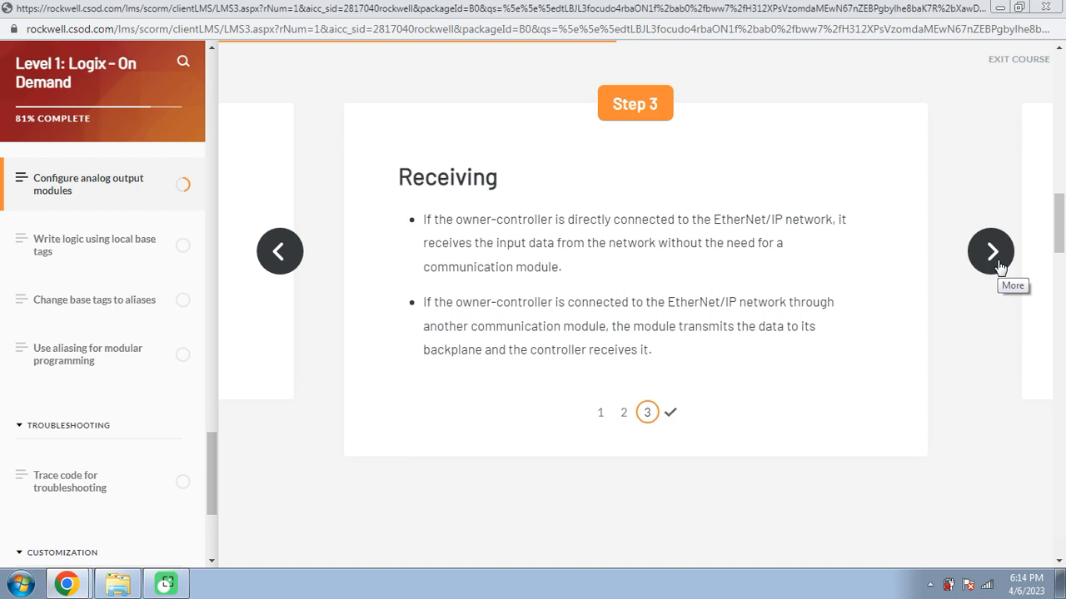
click(998, 266)
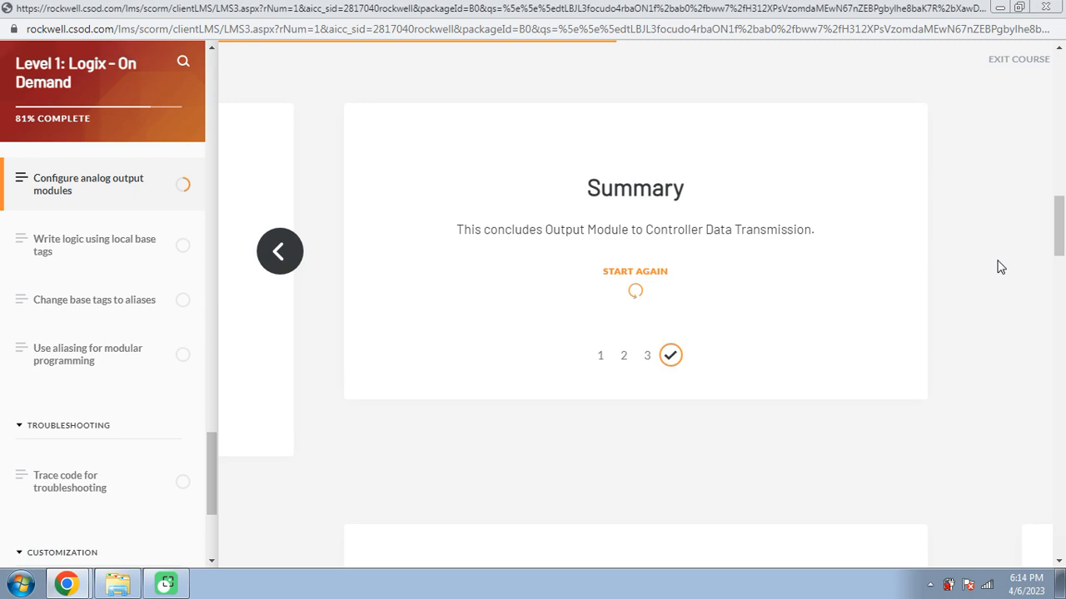
Step: Go through all Output Module to Controller Data Transmission slides up to the Summary
scroll(999, 266, down, 5)
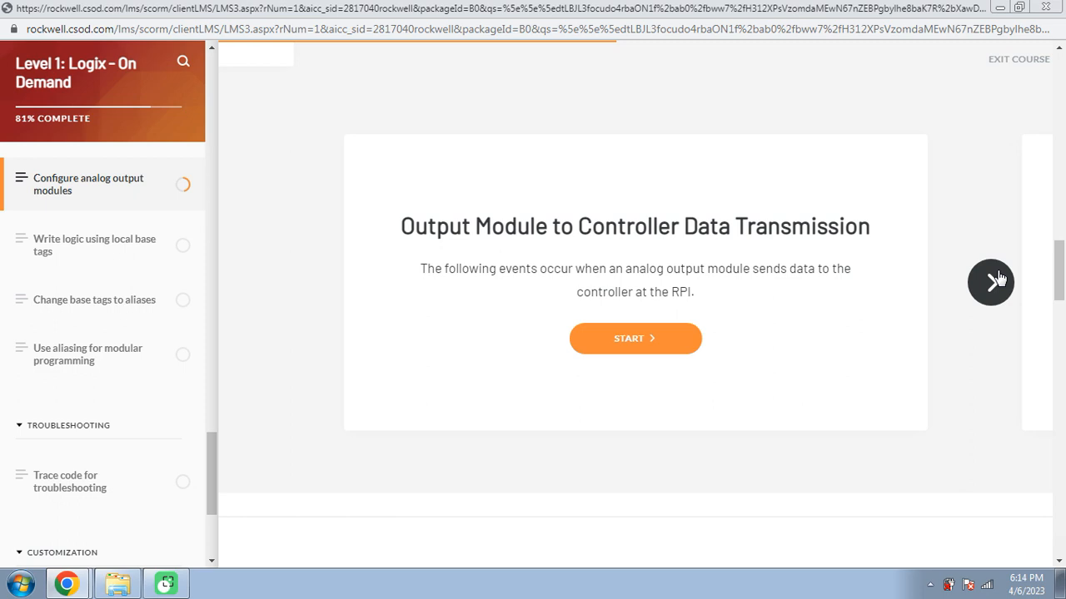
click(997, 280)
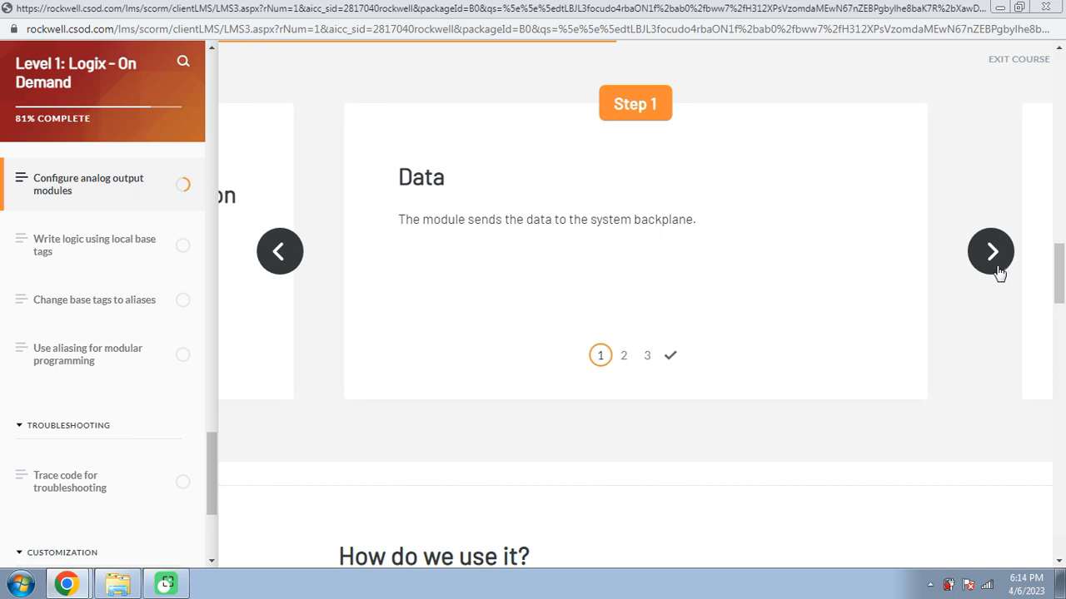
click(998, 270)
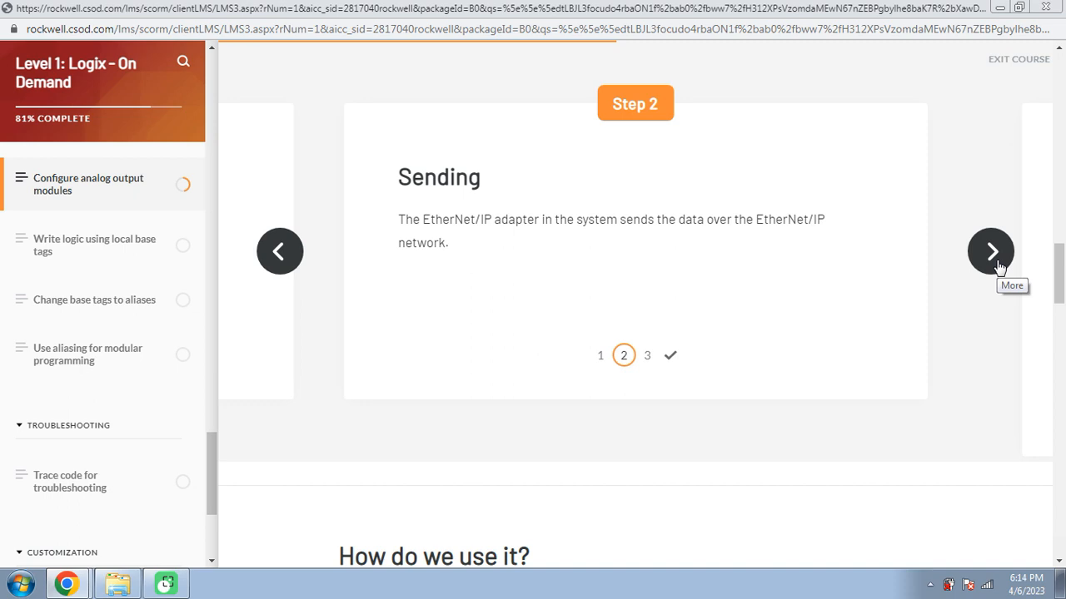
click(998, 265)
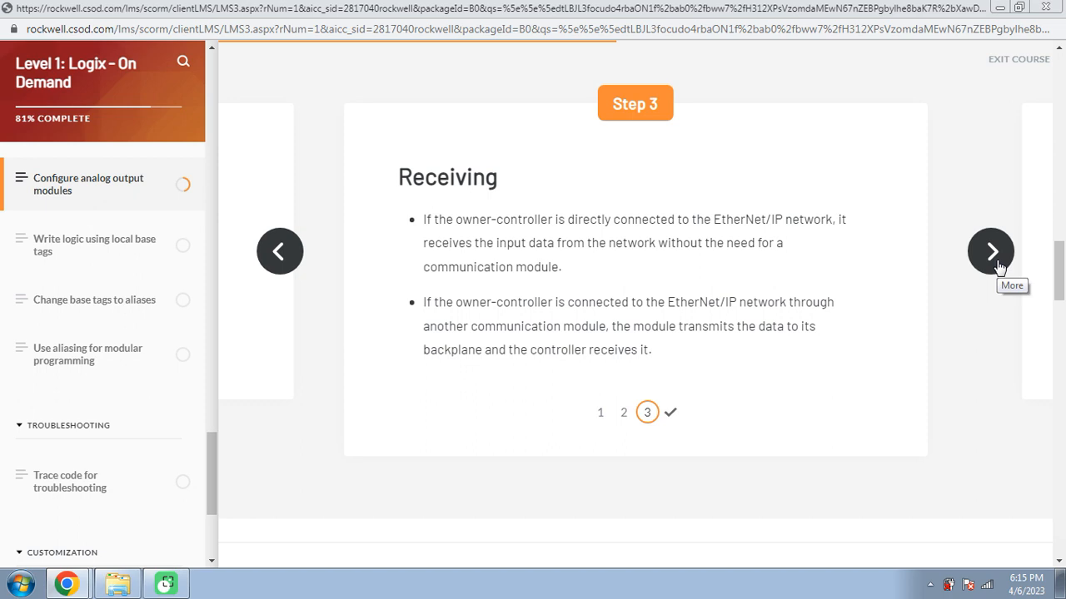
click(999, 265)
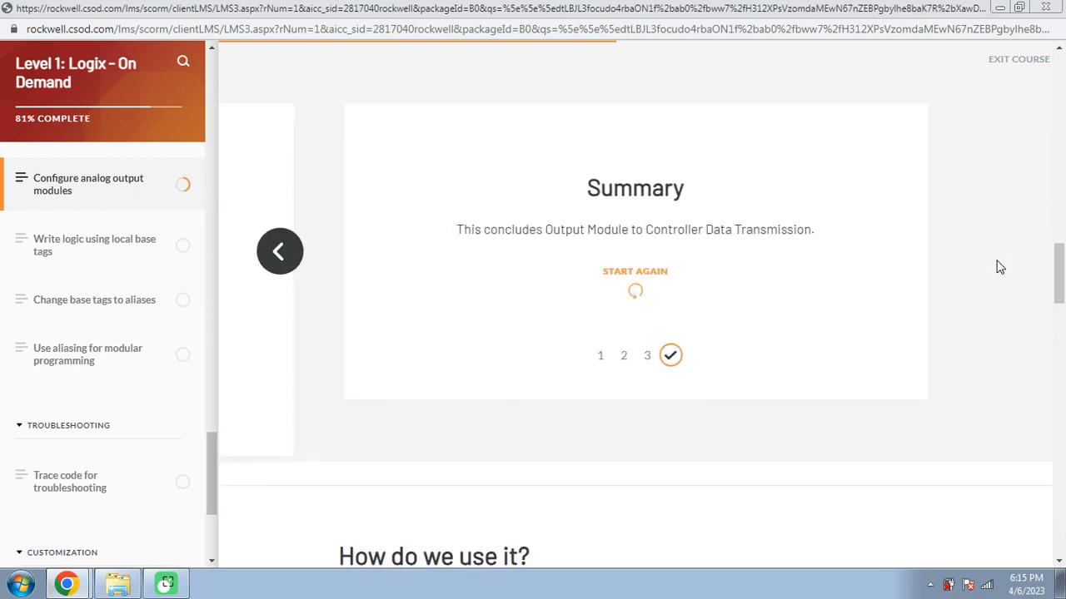
Step: Play the lesson's "How do we use it?" video on configuring analog output modules in full screen
scroll(999, 266, down, 5)
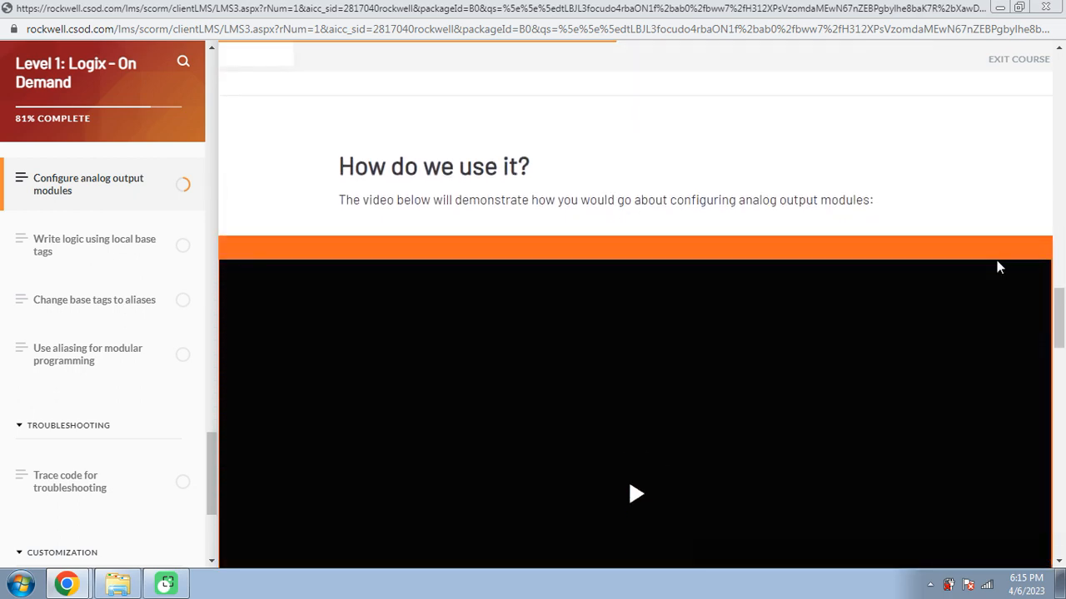
scroll(999, 267, down, 1)
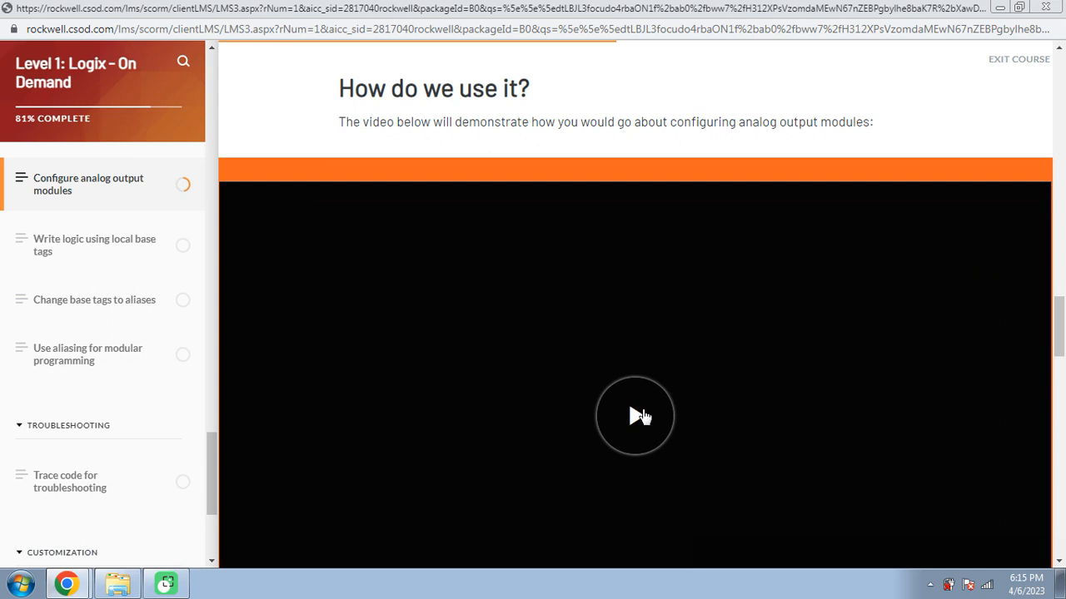
click(639, 416)
scroll(650, 418, down, 1)
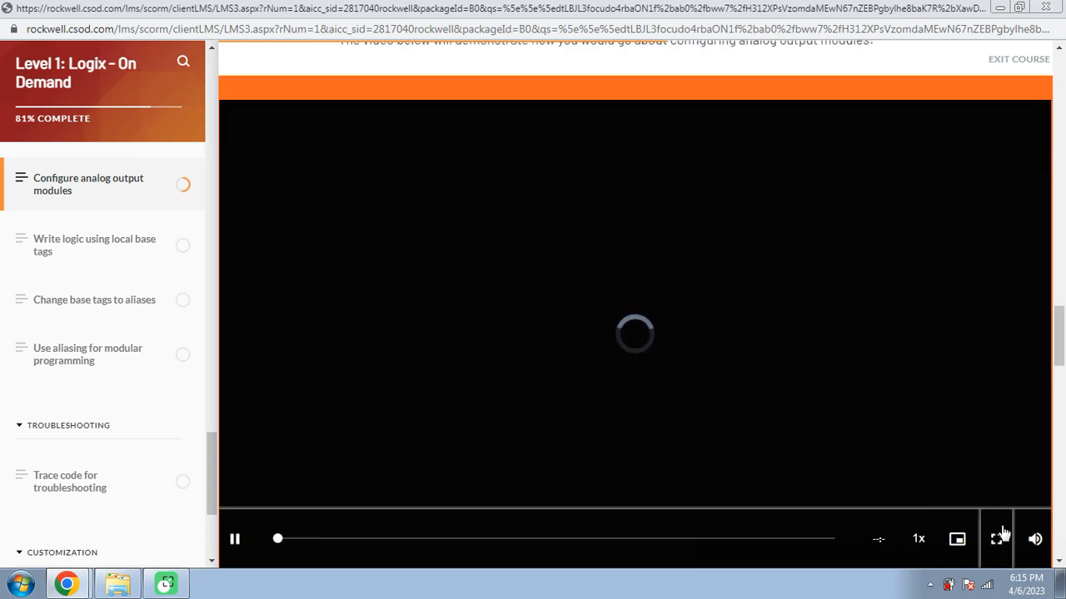
click(998, 539)
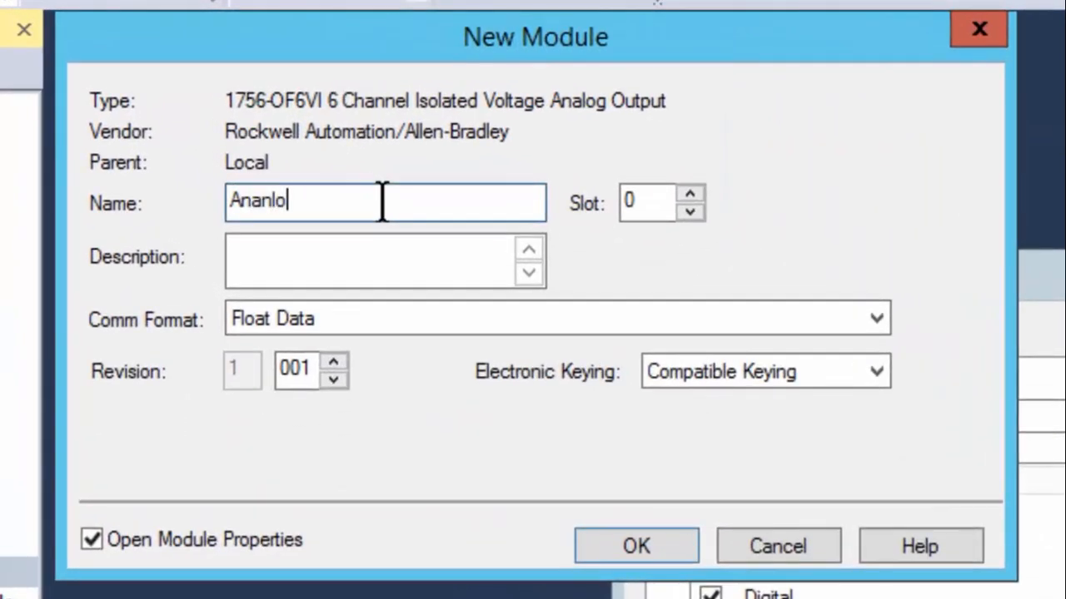
Step: Name the new 1756-OF6VI module Ananlog_Outputs and assign it to slot 7
text(g_Out)
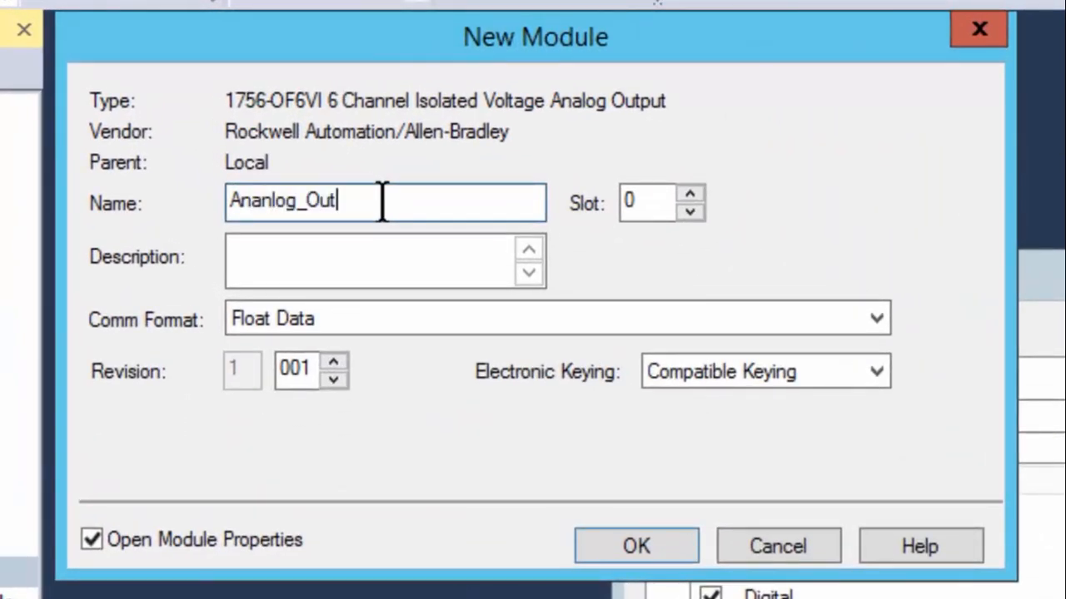
text(puts)
drag(638, 206, 618, 205)
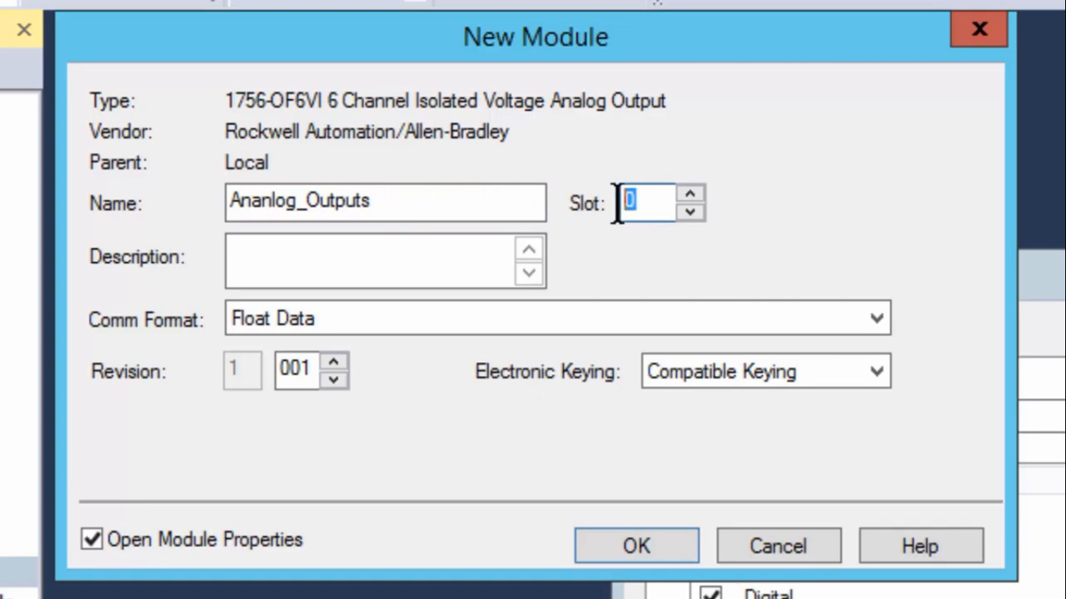
text(7)
Step: Leave the module description empty and choose Float Data as the communication format
click(426, 253)
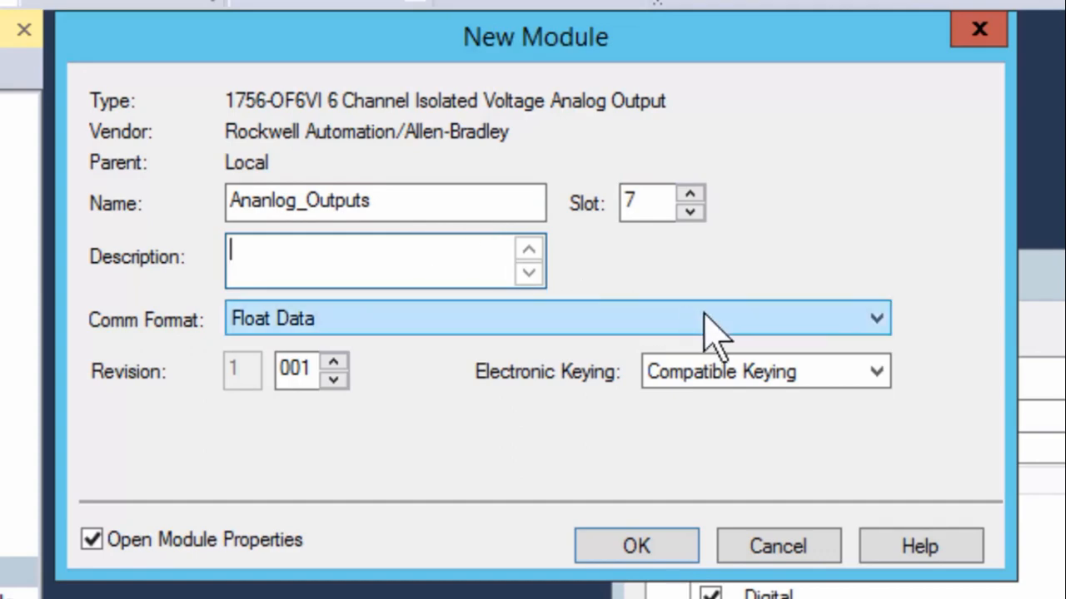
click(872, 319)
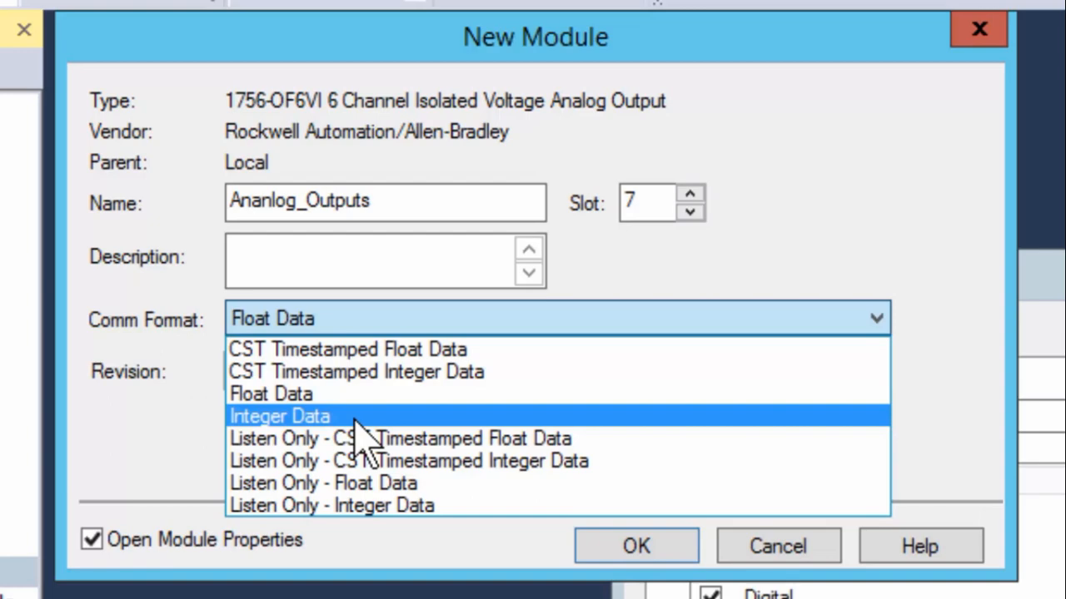
click(281, 397)
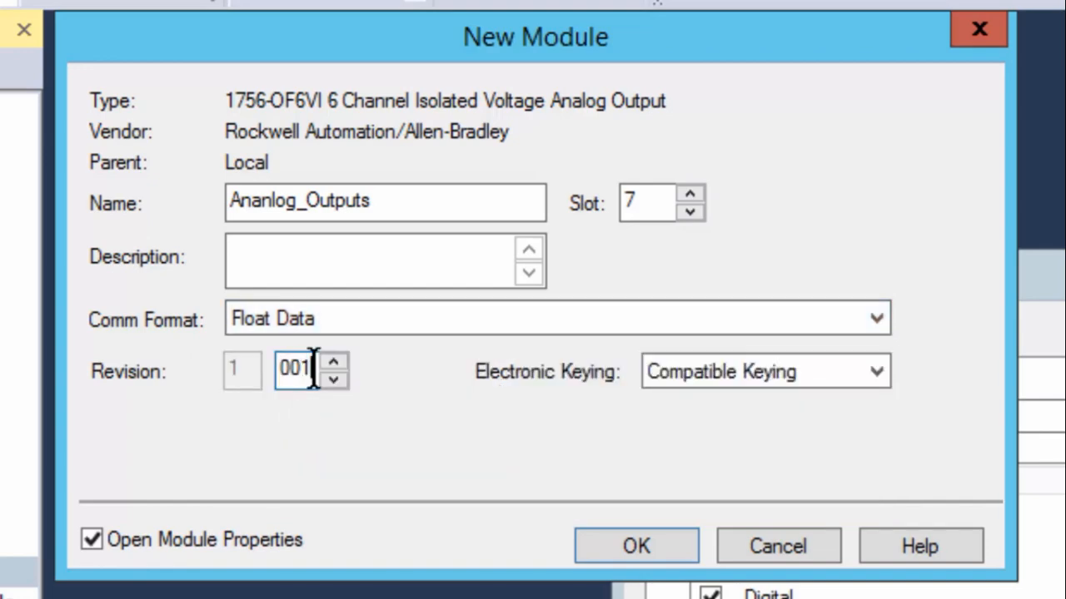
Step: Set the module's minor revision to 013 and choose Compatible Keying as the electronic keying
drag(311, 369, 261, 366)
text(013)
click(803, 373)
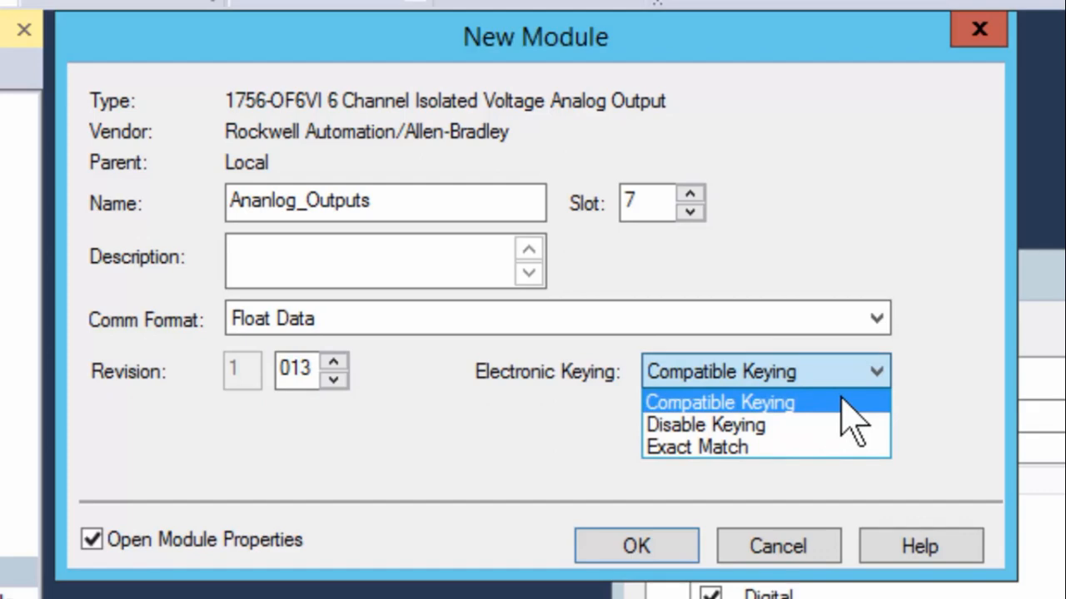
click(841, 400)
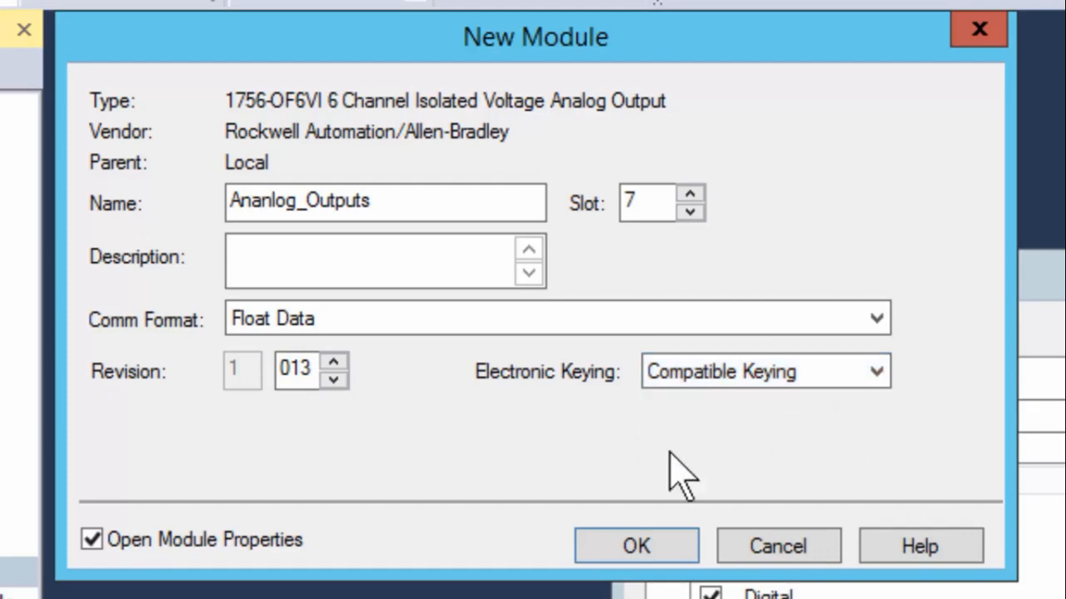
Step: Create the analog output module with the Open Module Properties option enabled
click(92, 541)
click(91, 542)
click(614, 544)
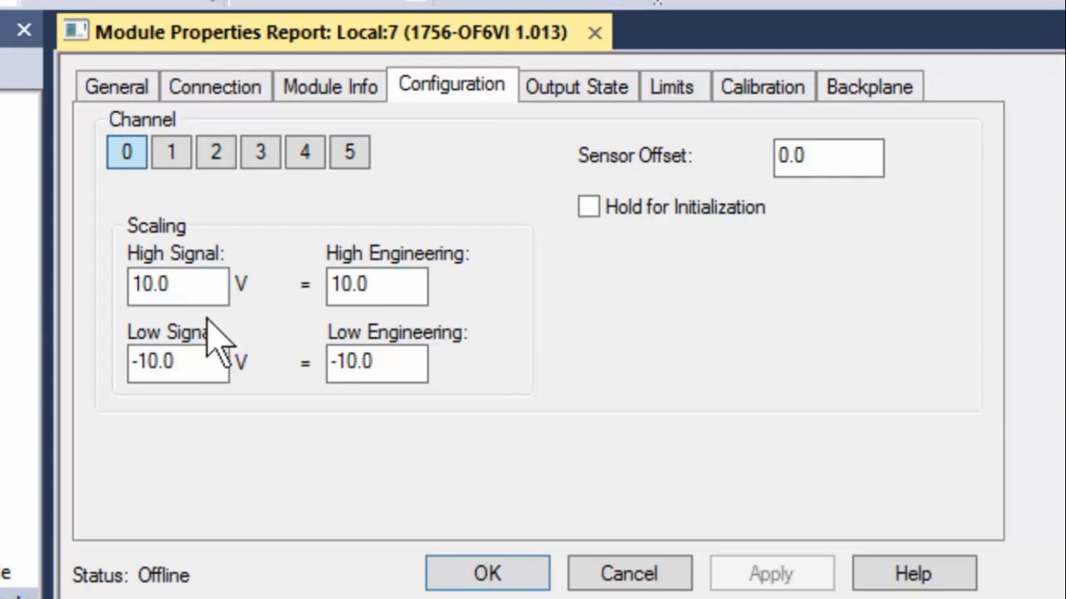
Step: Scale channel 0's lower end with a low signal of 0 V and a low engineering value of 0
click(204, 363)
drag(205, 367, 119, 375)
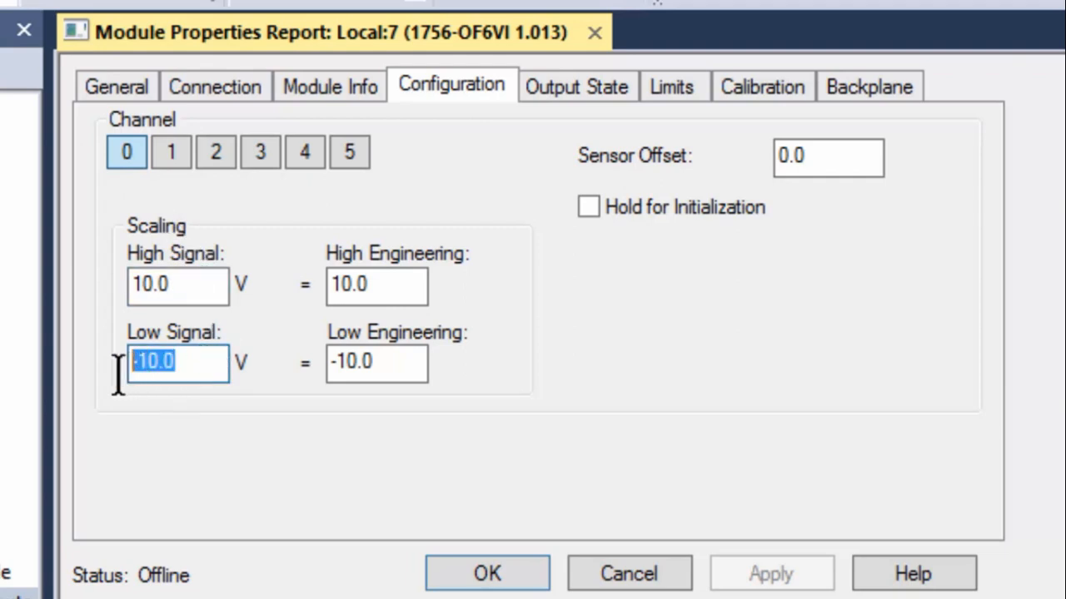
text(0)
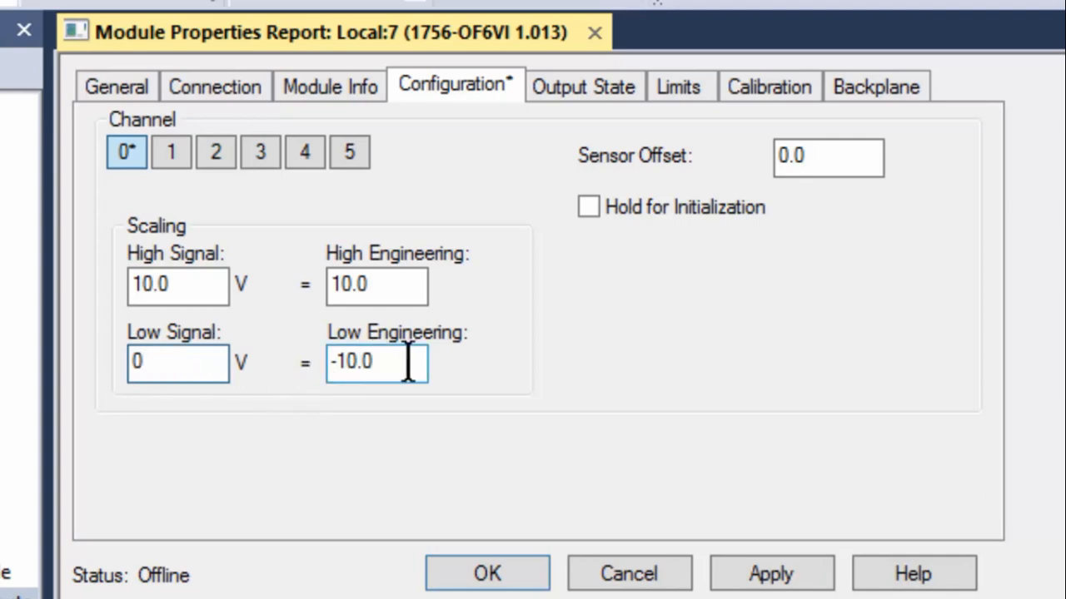
click(376, 362)
drag(392, 364, 325, 359)
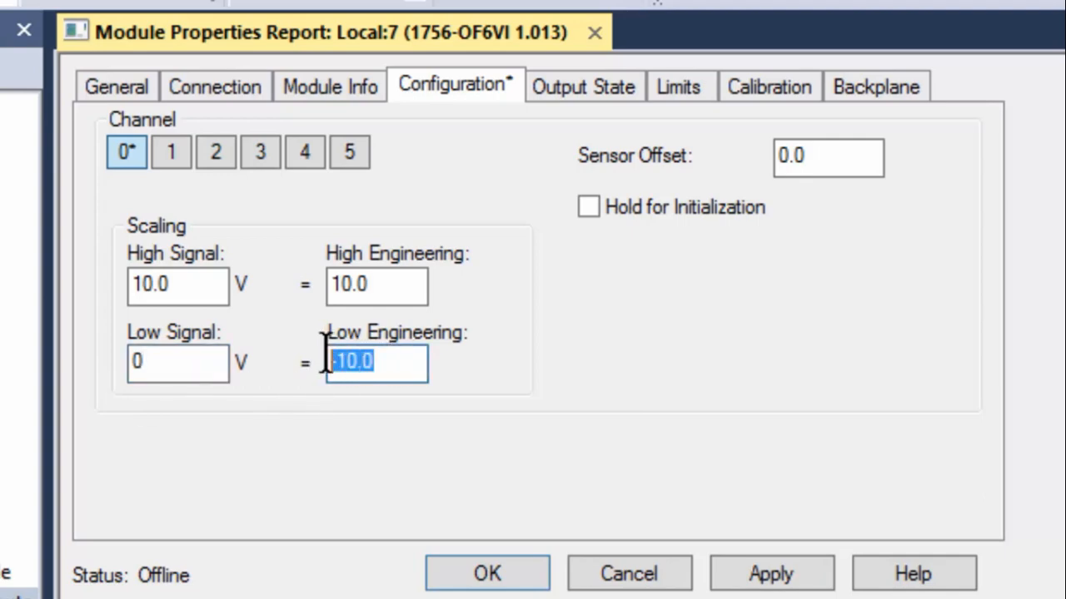
text(0)
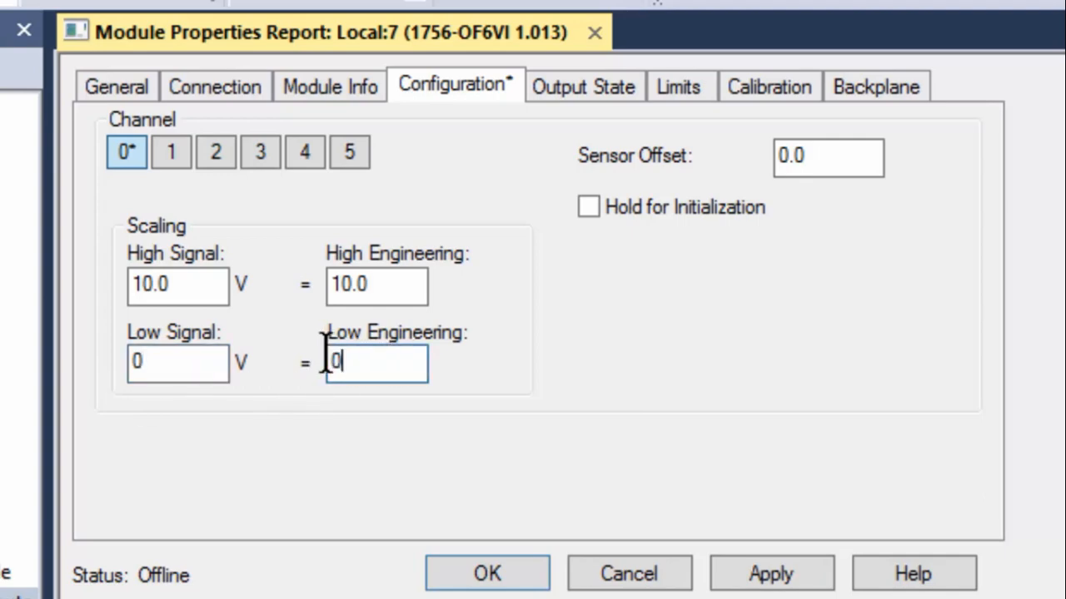
Step: Set channel 0's high engineering value to 100 for the 10.0 V high signal
click(194, 286)
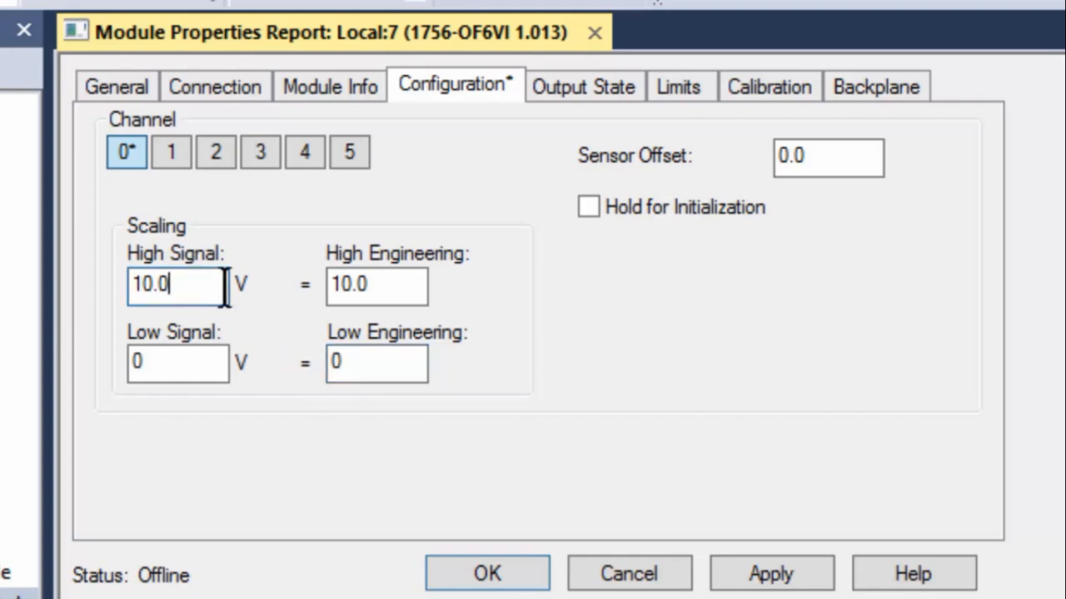
drag(408, 287, 318, 292)
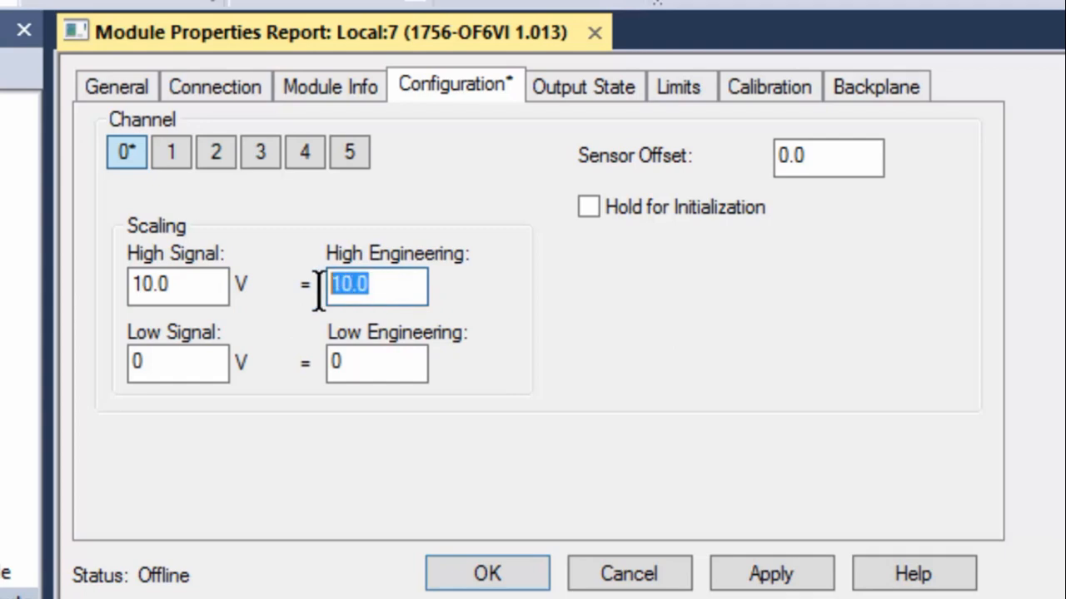
text(100)
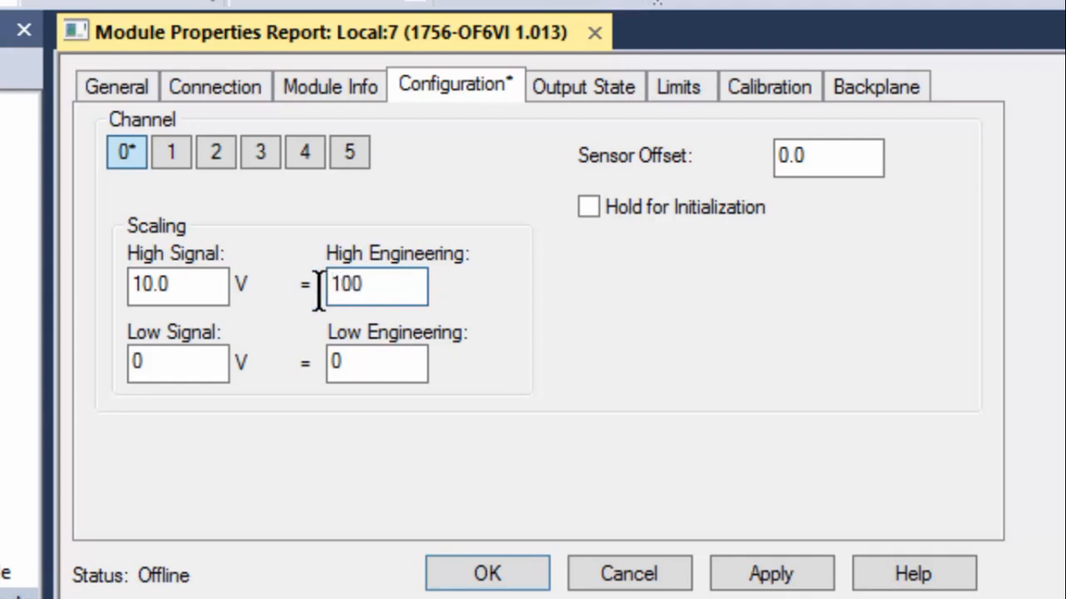
Step: Set channel 0's Program Mode output to ramp to a user-defined value of 50, and change outputs to Fault Mode state when communications fail
click(359, 360)
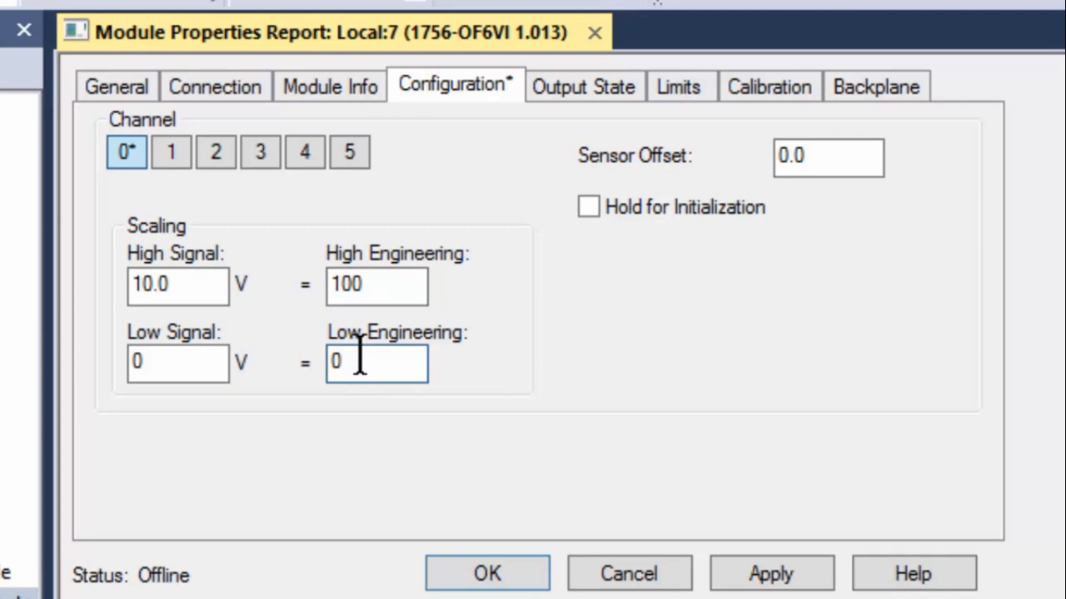
click(597, 87)
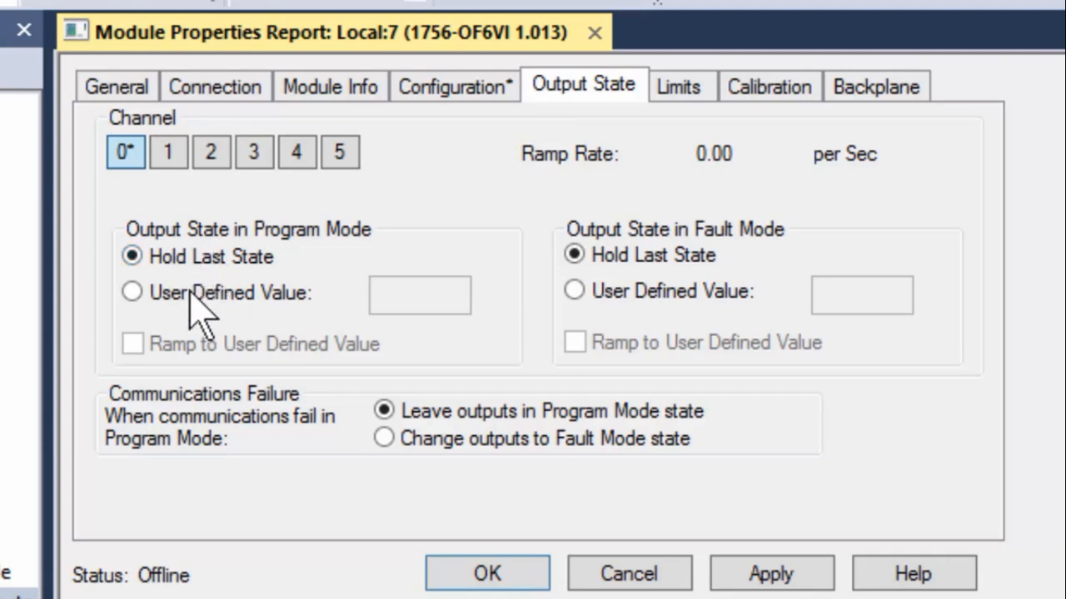
click(131, 292)
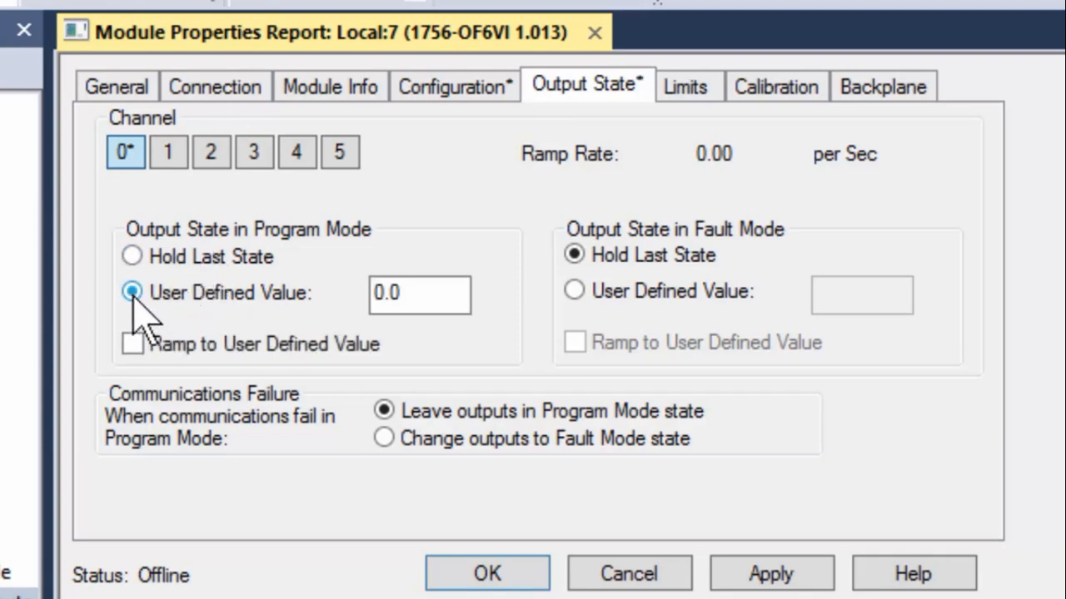
click(406, 291)
drag(405, 293, 336, 290)
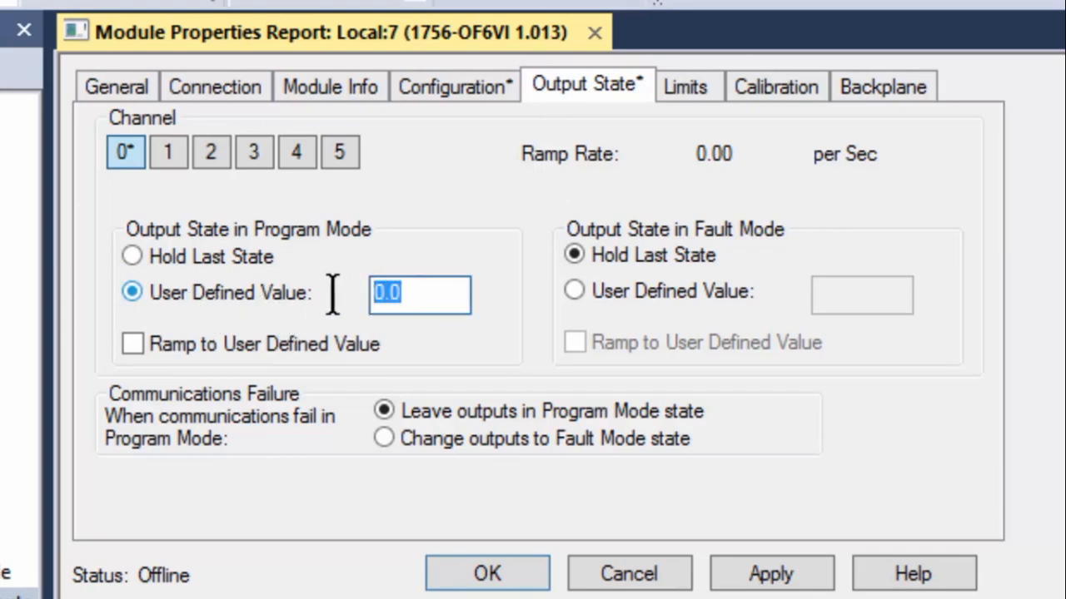
text(50)
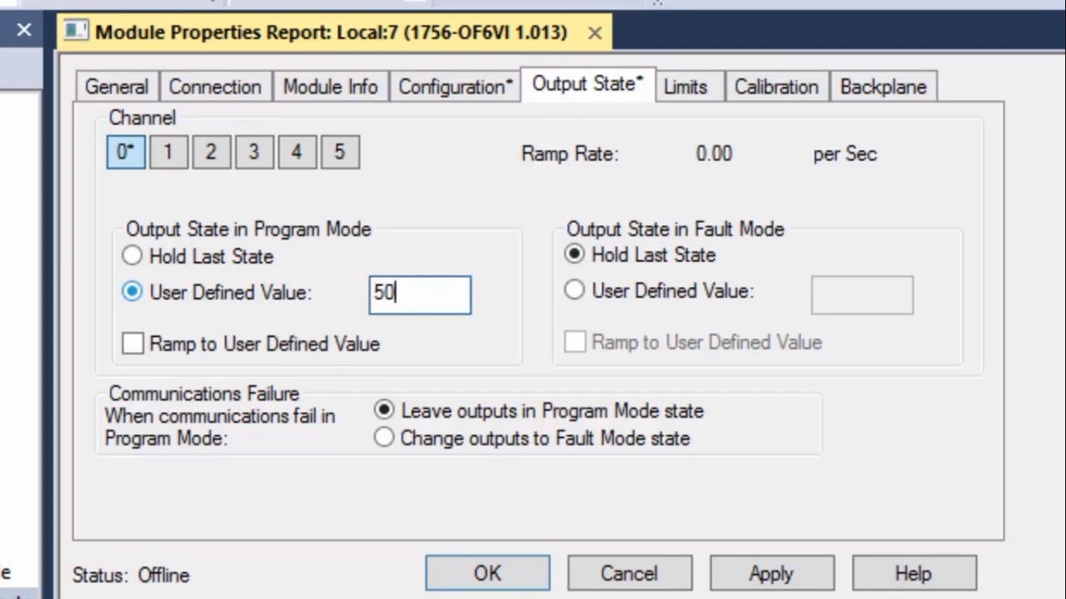
click(133, 344)
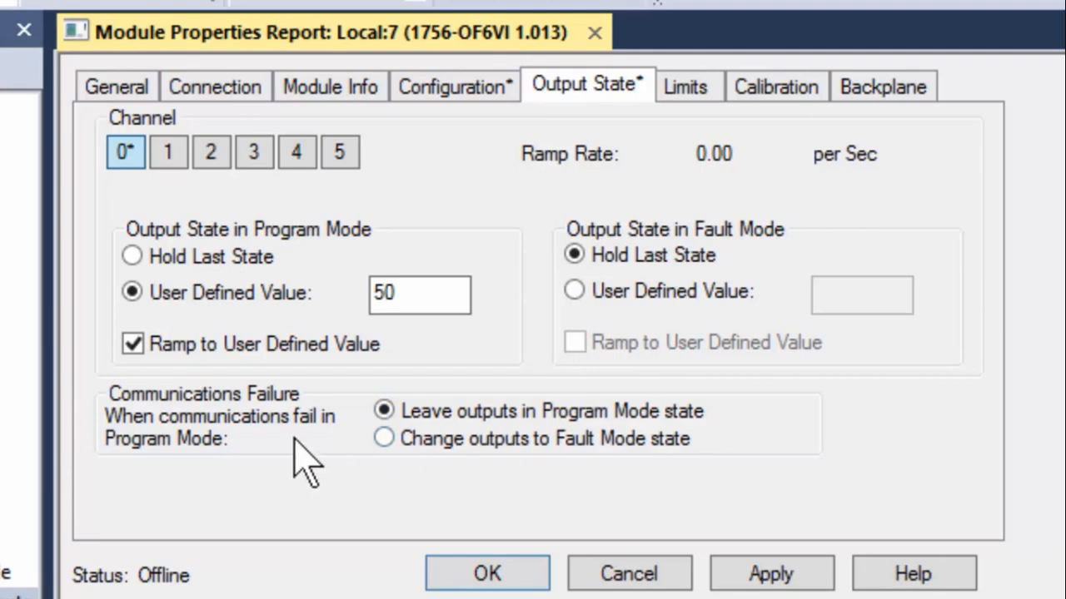
click(383, 438)
Step: Limit channel 0's output with a low clamp of 20 and a high clamp of 80
click(685, 88)
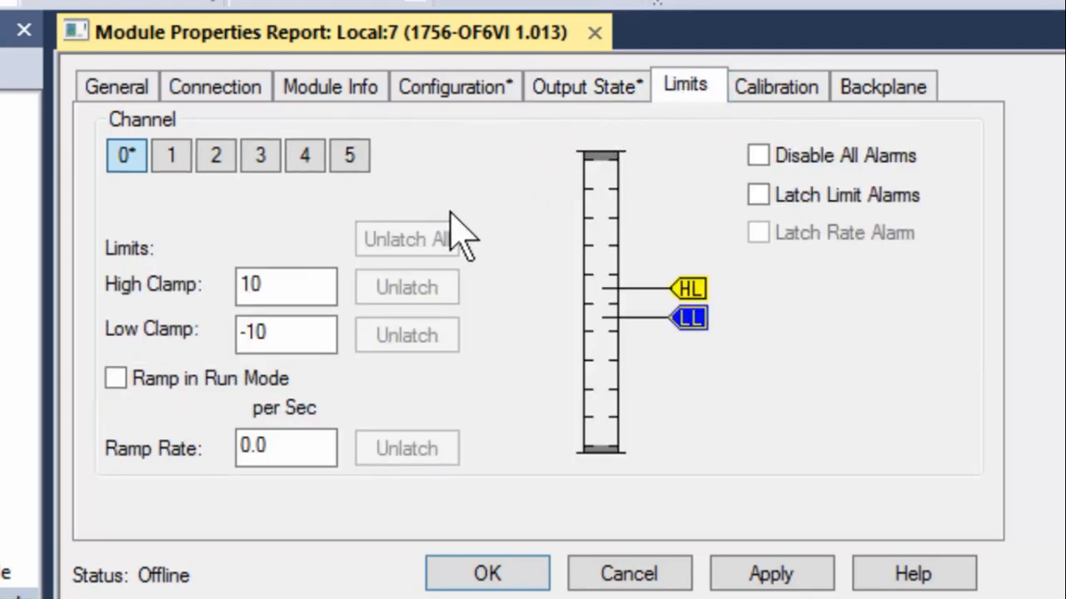
drag(277, 335, 200, 335)
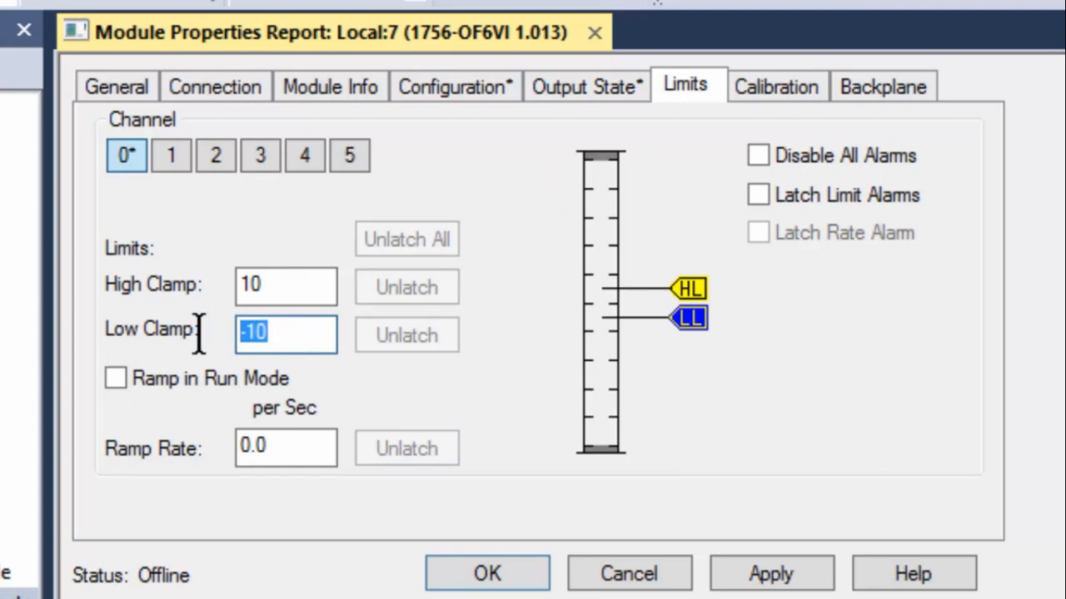
text(20)
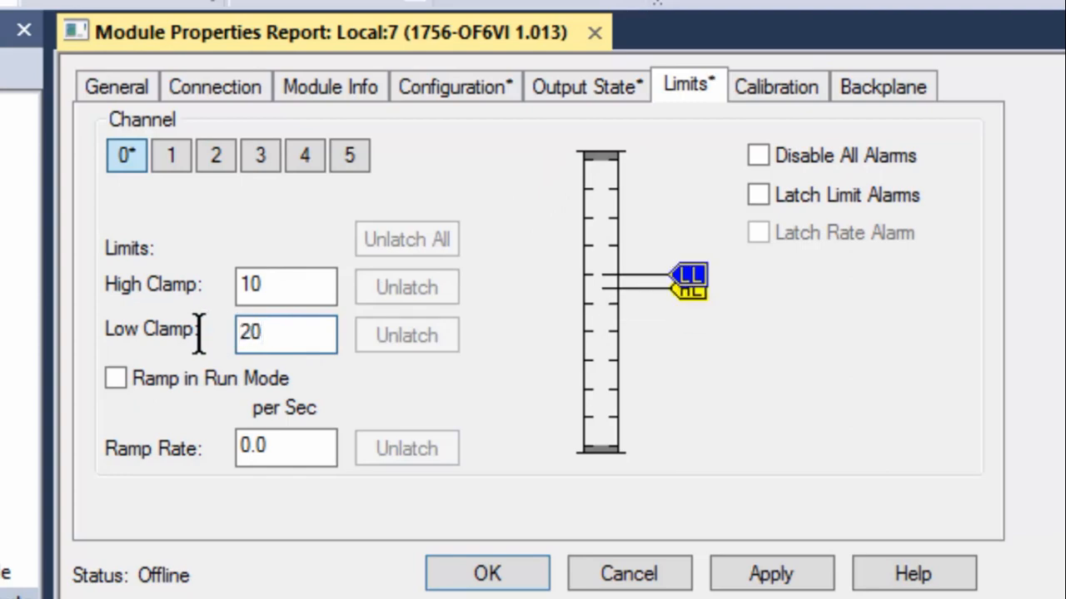
click(274, 289)
drag(274, 289, 231, 292)
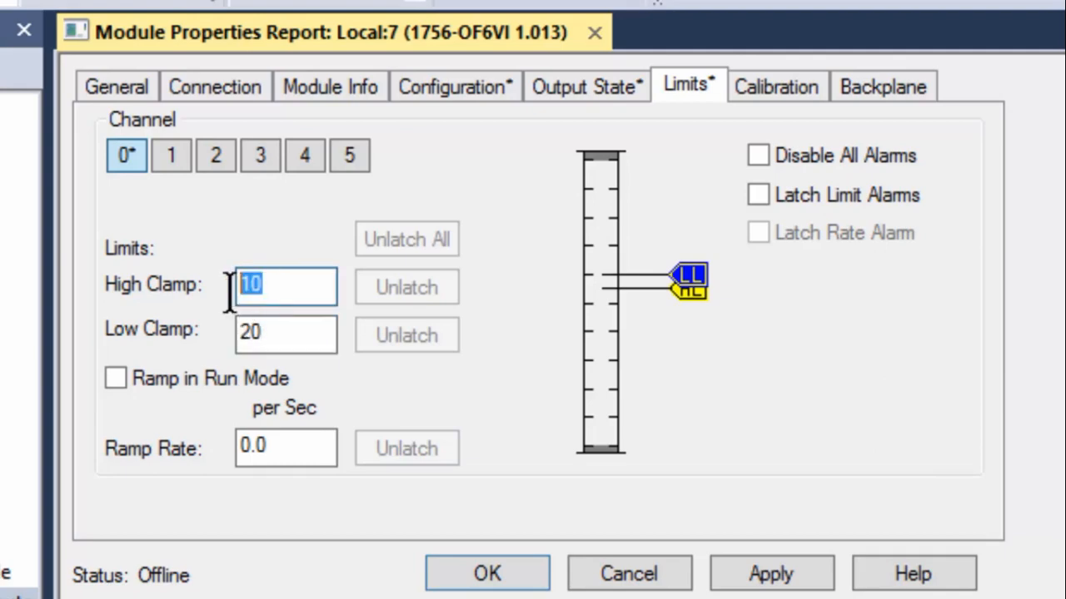
text(80)
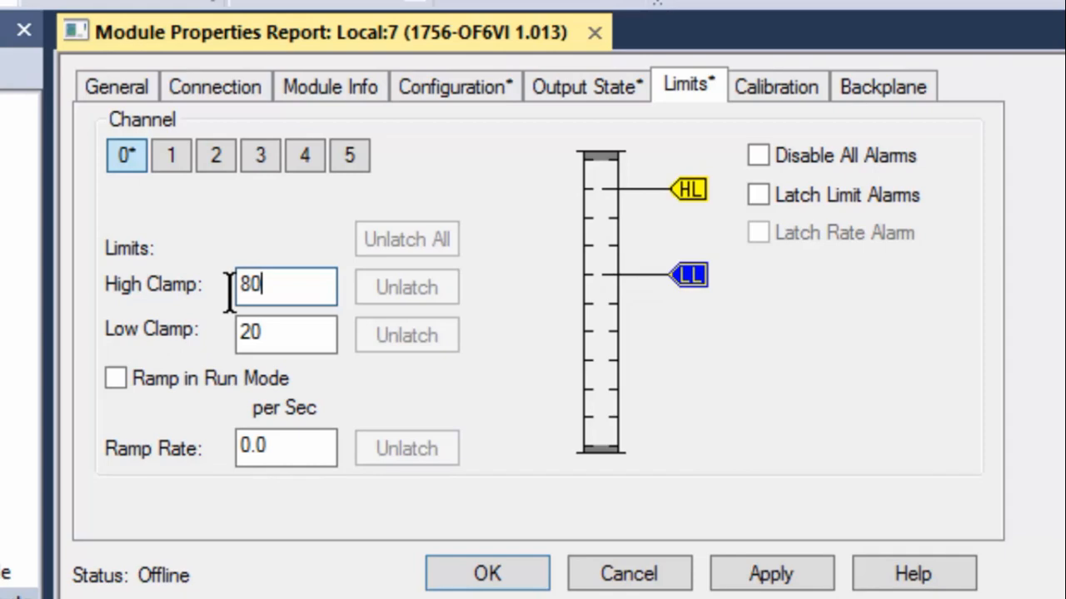
Step: Enable Ramp in Run Mode for channel 0 with a ramp rate of 10 per second
click(116, 381)
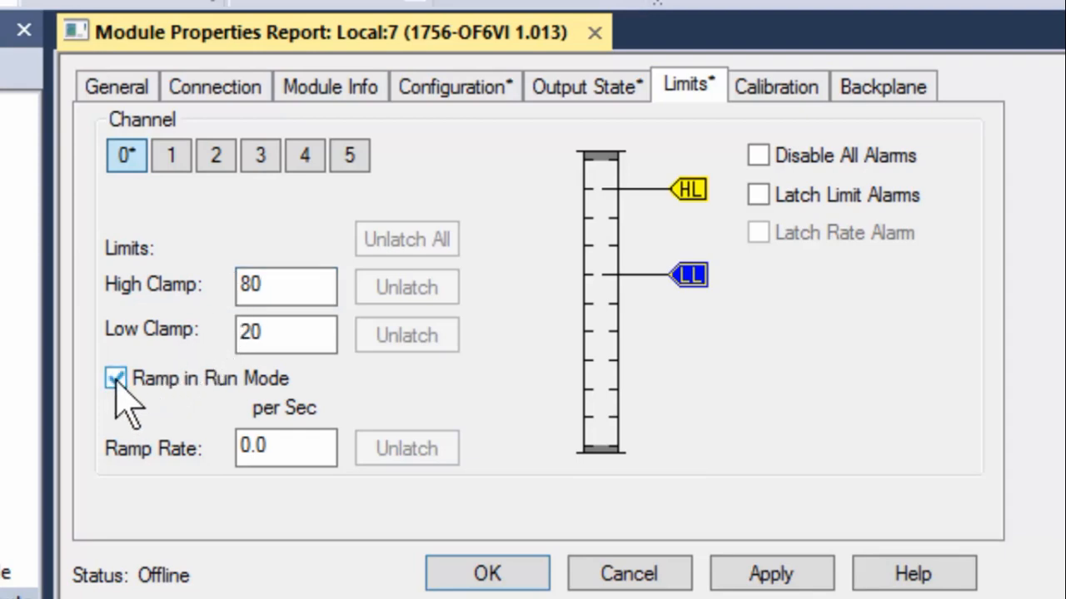
click(276, 448)
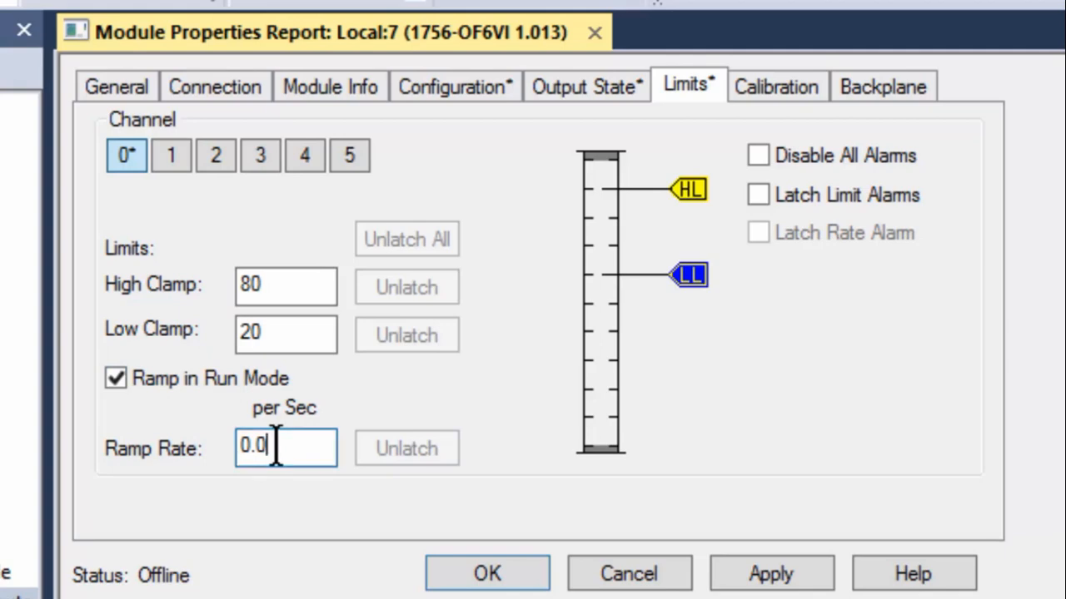
drag(275, 448, 209, 447)
text(10)
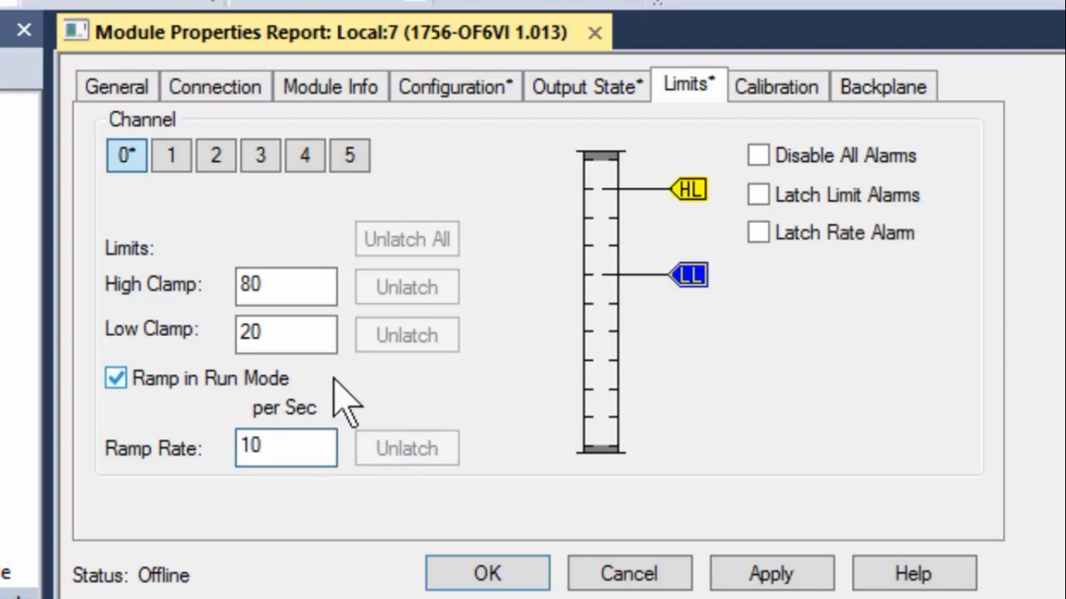
Step: Turn Disable All Alarms on and off again for channel 0, and apply the settings and close the module properties
click(760, 157)
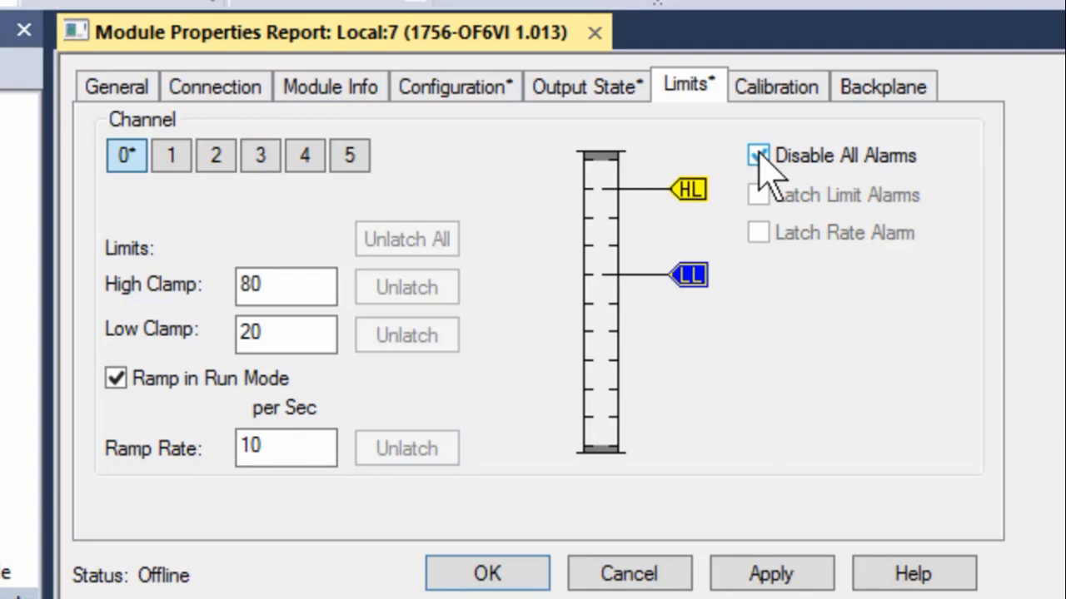
click(757, 157)
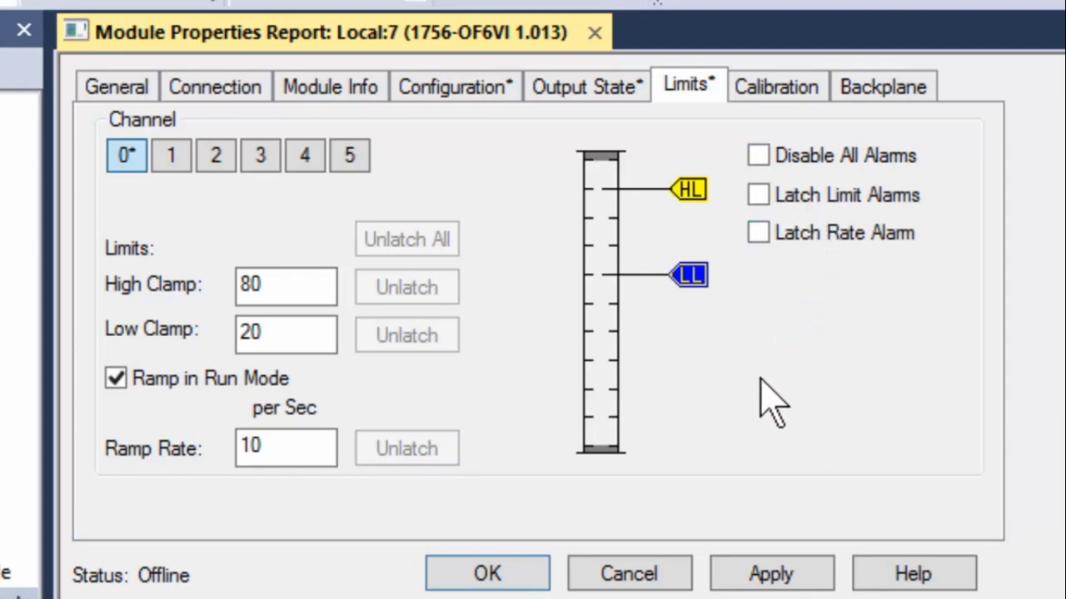
click(770, 574)
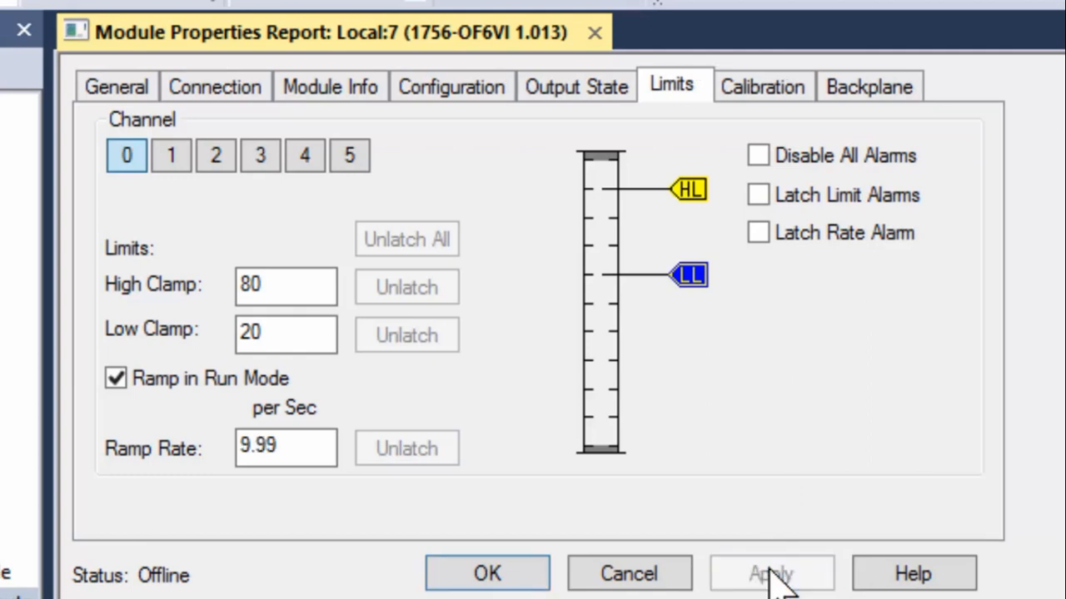
click(500, 573)
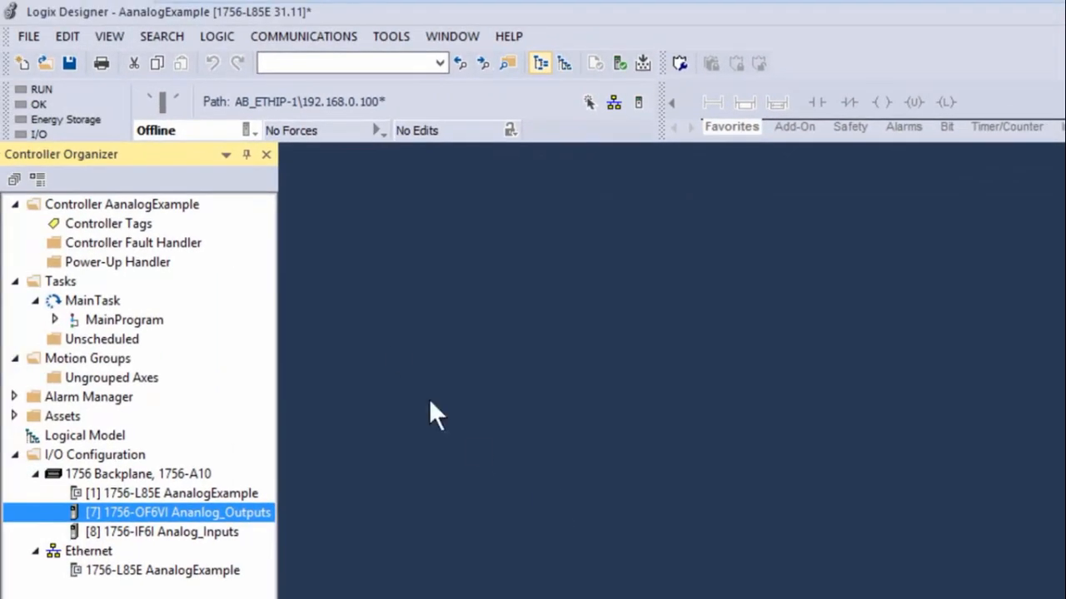
Step: Download the project to the 1756-L85E controller at 192.168.0.100 and return the controller to Remote Run mode
click(237, 30)
click(226, 47)
click(601, 352)
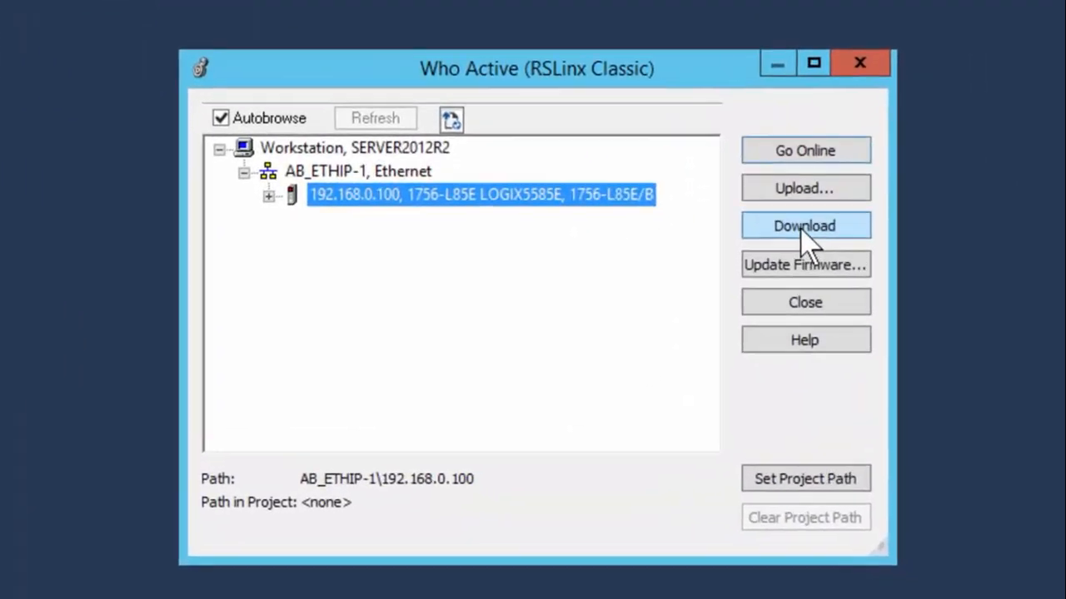
click(801, 230)
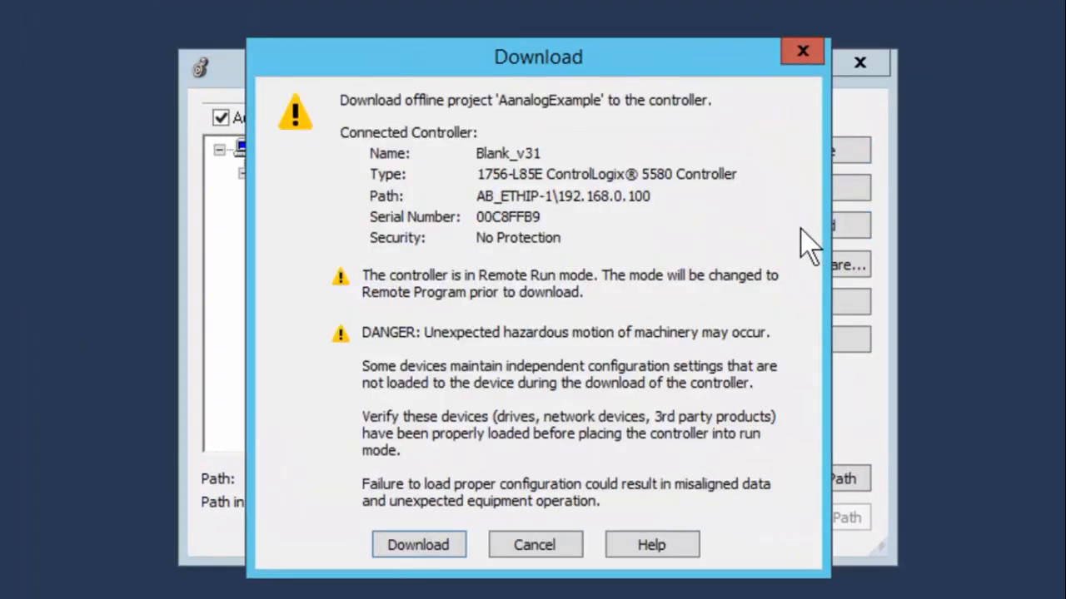
click(413, 542)
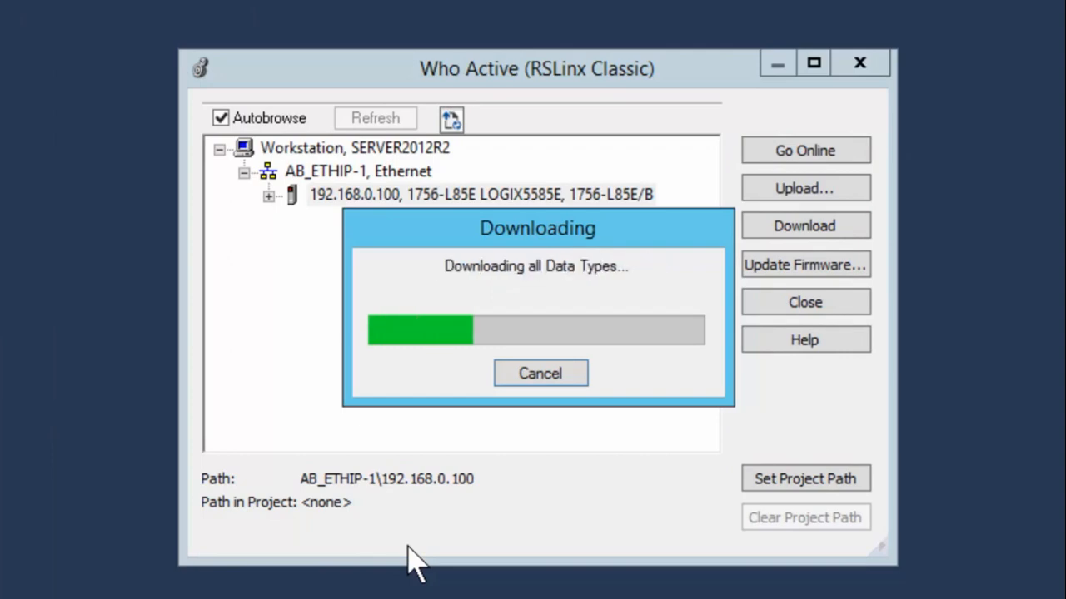
click(631, 377)
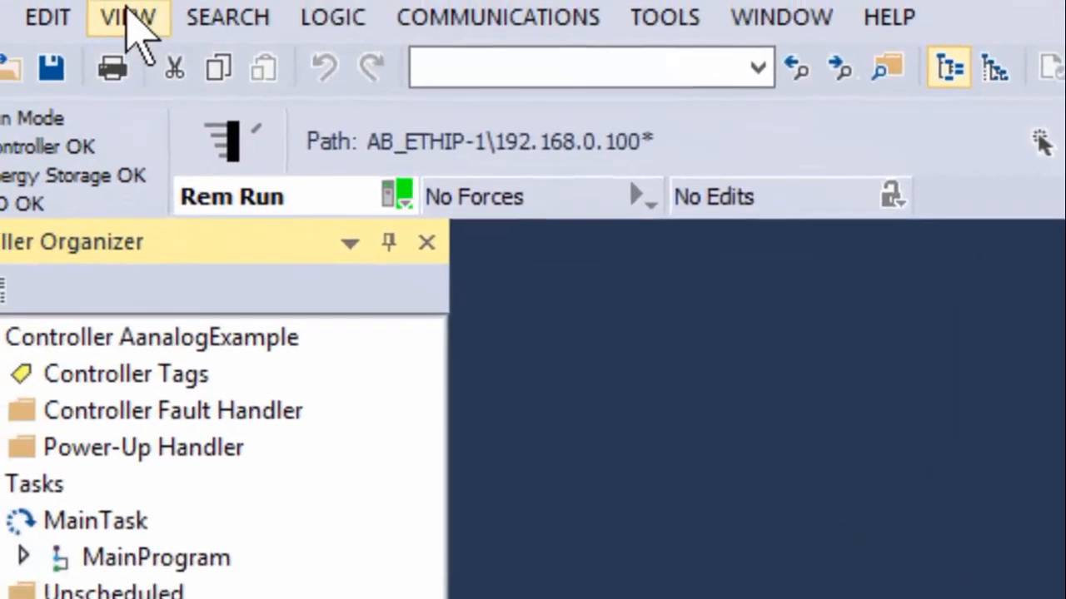
Step: Show the Watch window and add the output tag Local:7:O.Ch0Data to the Quick Watch list
click(126, 12)
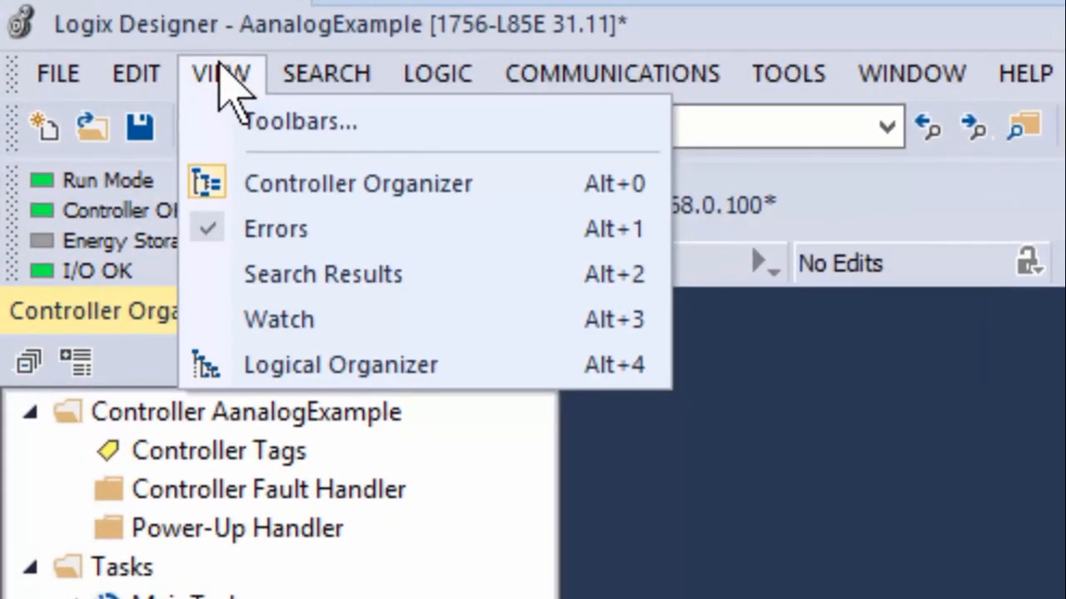
click(198, 248)
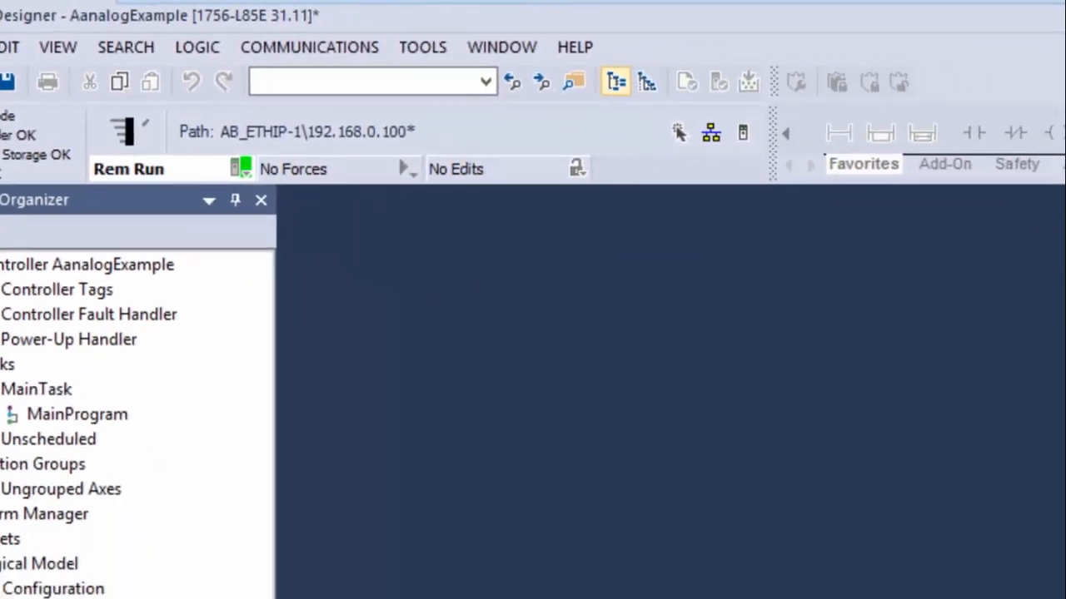
drag(47, 447, 40, 321)
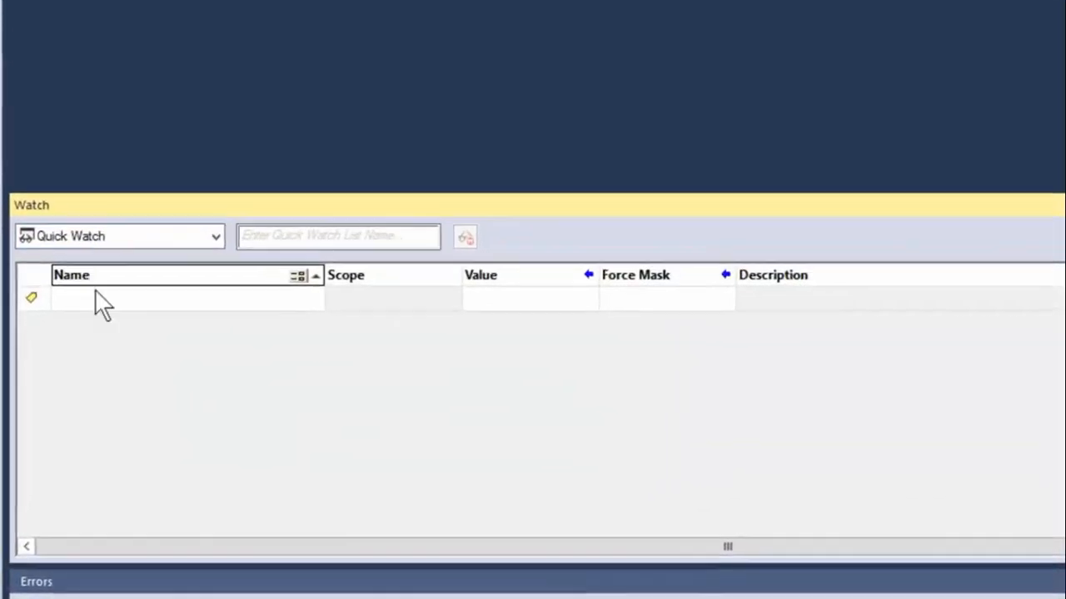
click(69, 397)
text(Local:8:C)
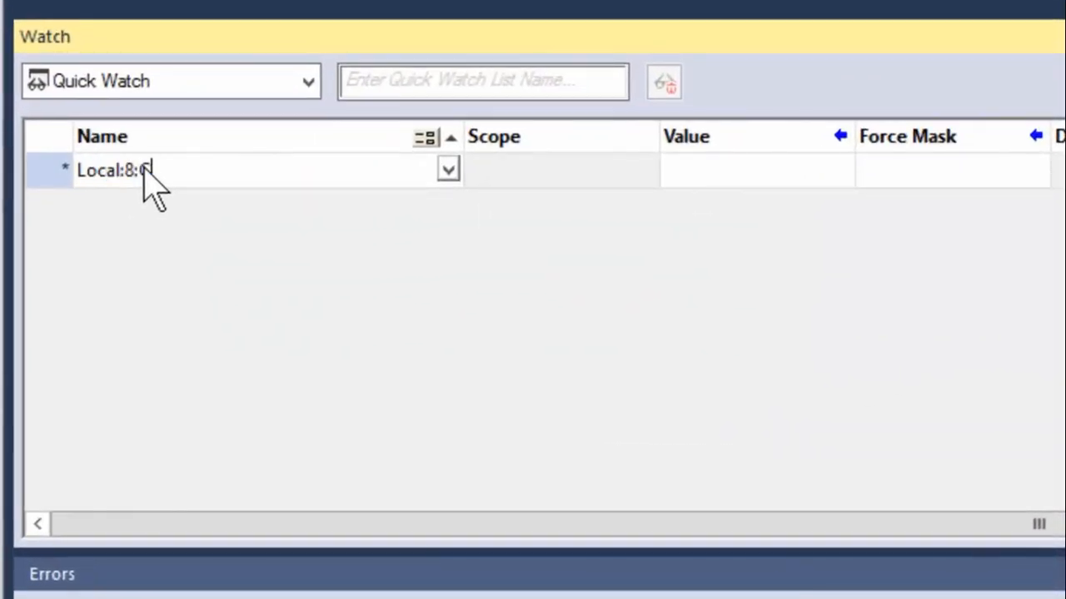
key(BackSpace)
key(BackSpace)
key(BackSpace)
text(7:O.Ch0Data)
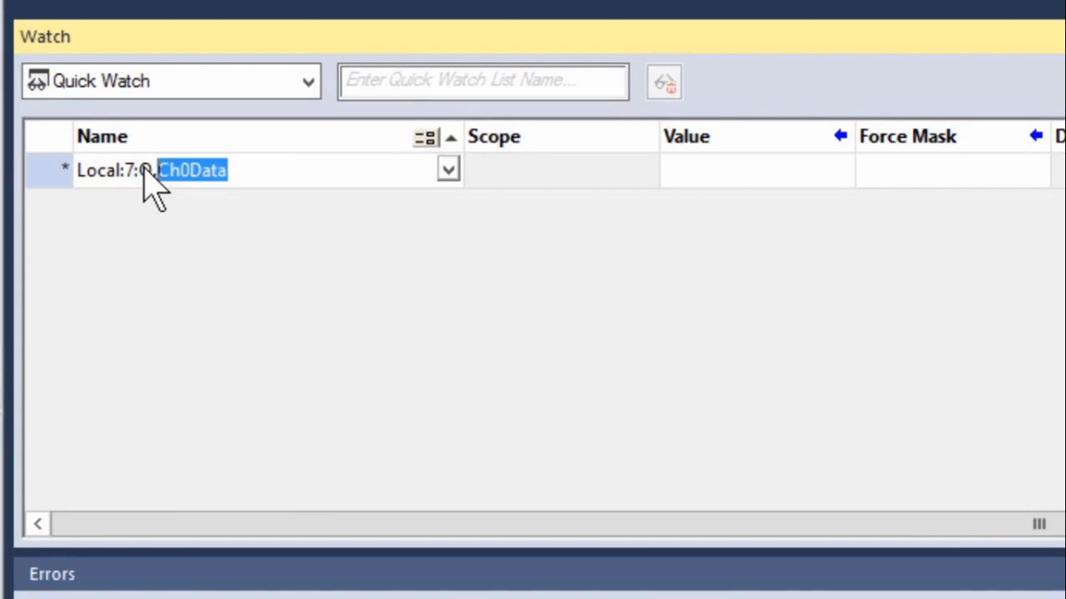
key(Return)
Step: Add channel 0's ramp alarm tag, Local:7:I.Ch0RampAlarm, to the Quick Watch list
click(448, 205)
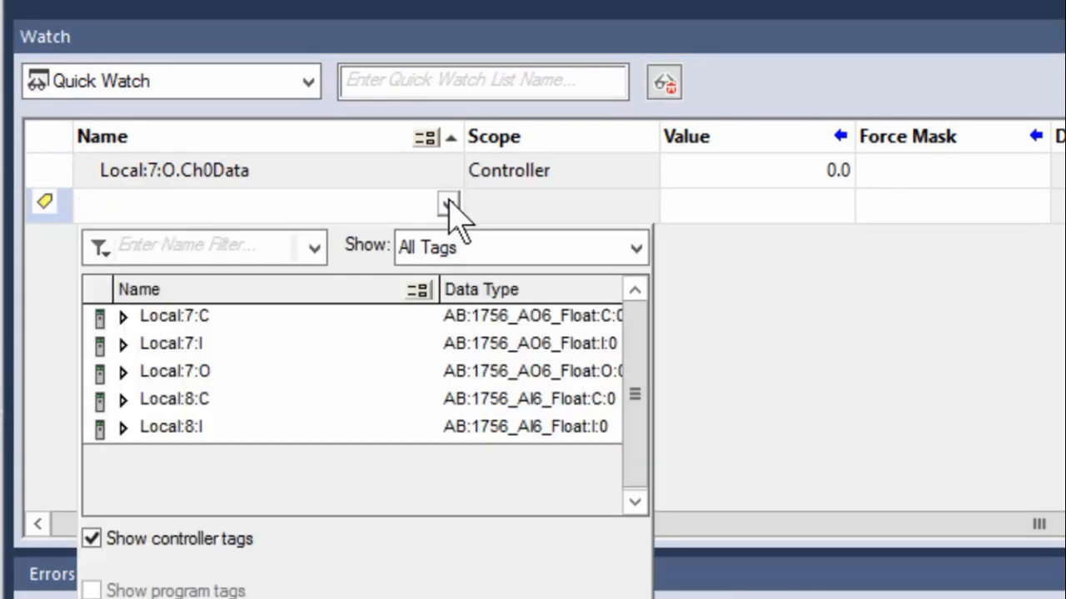
click(124, 344)
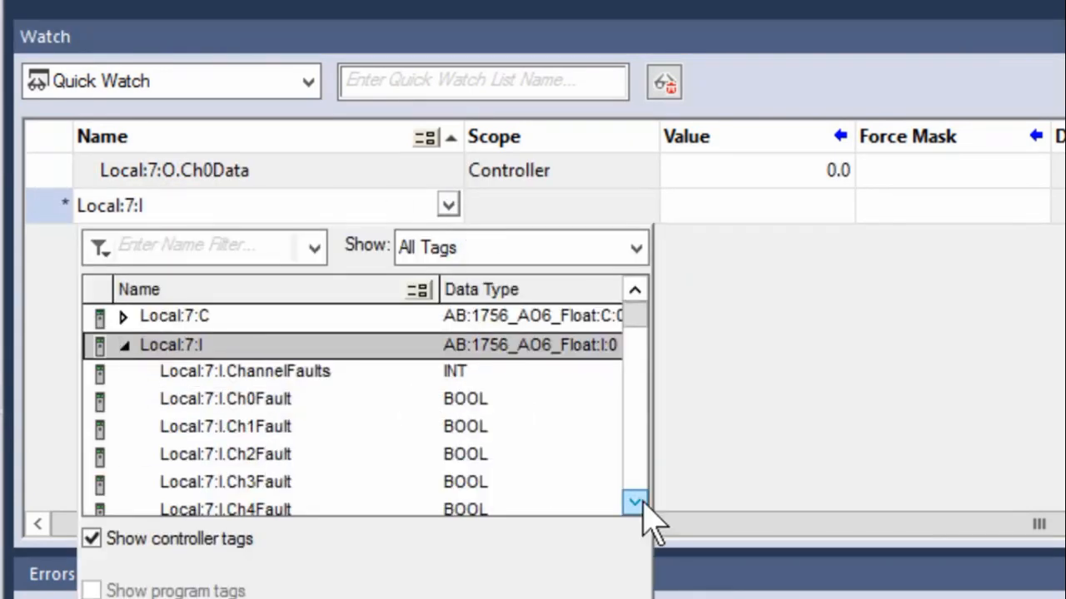
click(636, 503)
click(636, 503)
click(636, 503)
click(636, 502)
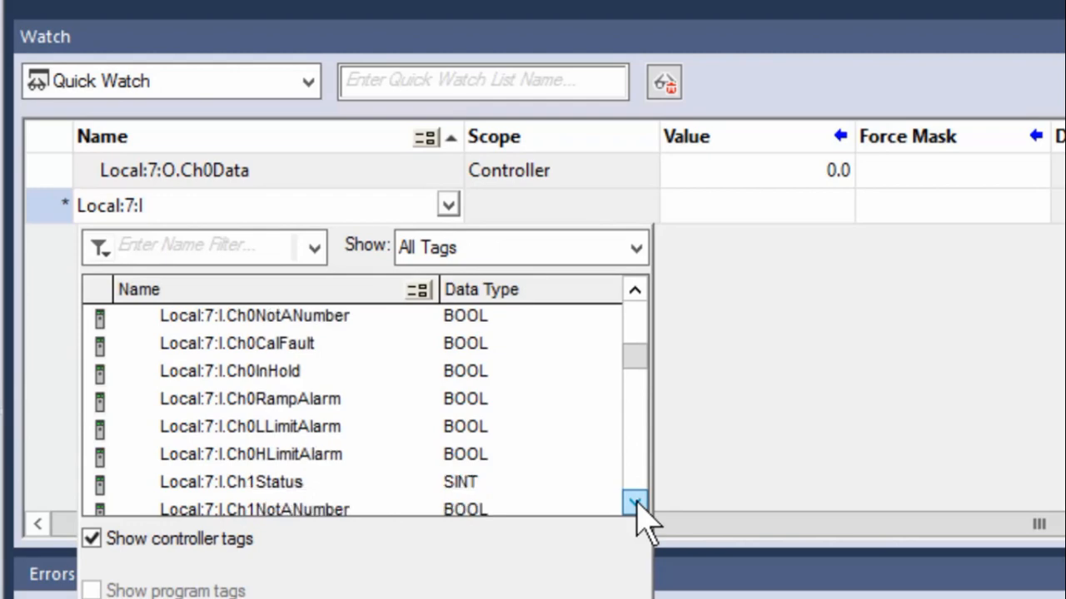
double_click(325, 400)
Step: Add channel 0's low limit alarm tag, Local:7:I.Ch0LLimitAlarm, to the Quick Watch list
click(448, 241)
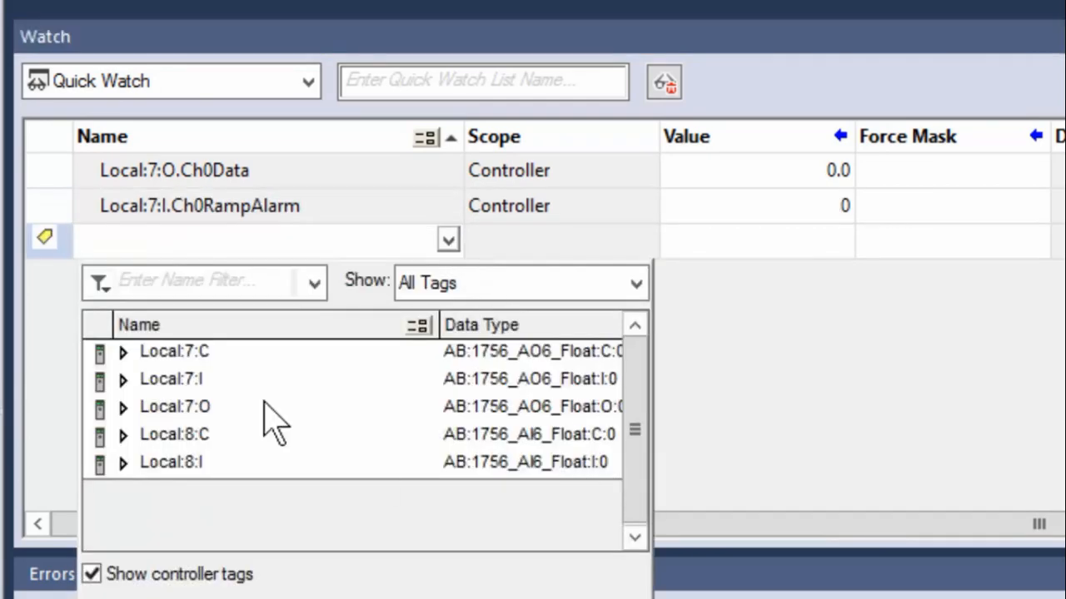
click(123, 380)
click(635, 537)
click(634, 537)
click(634, 539)
click(634, 539)
click(635, 539)
click(634, 540)
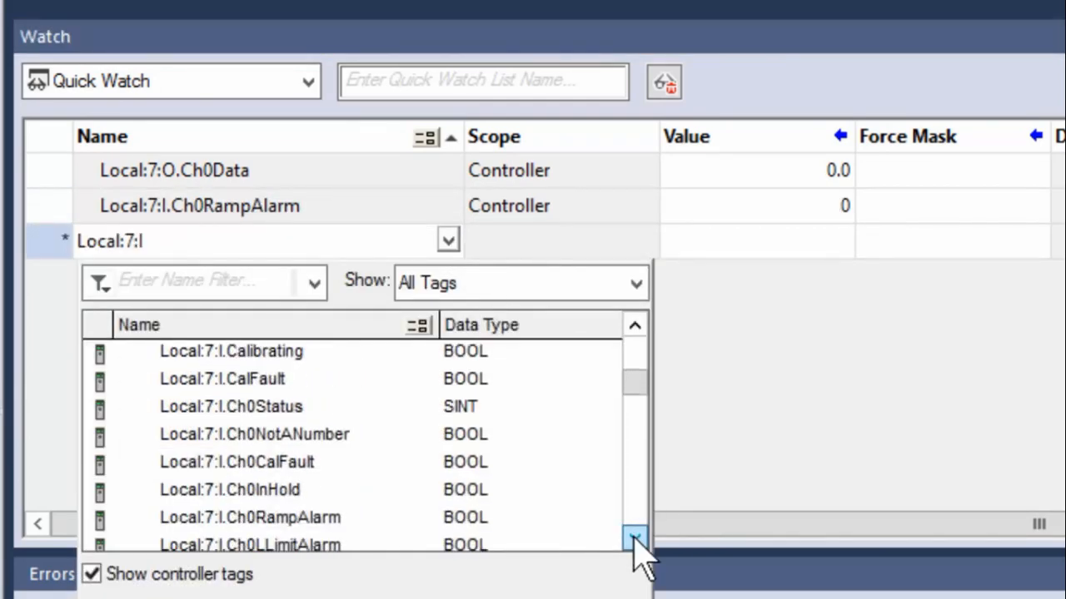
click(634, 539)
click(634, 539)
click(634, 540)
double_click(316, 463)
Step: Add channel 0's high limit alarm tag, Local:7:I.Ch0HLimitAlarm, to the Quick Watch list
click(448, 275)
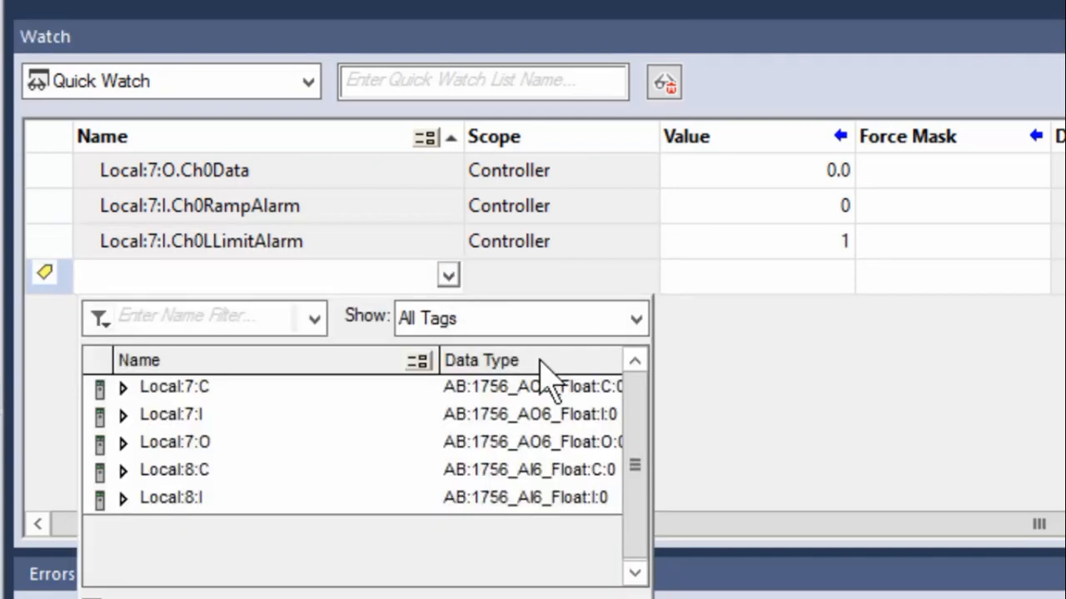
click(125, 416)
click(635, 573)
click(635, 573)
click(635, 572)
click(634, 573)
click(634, 573)
click(634, 572)
click(634, 572)
click(635, 573)
click(634, 572)
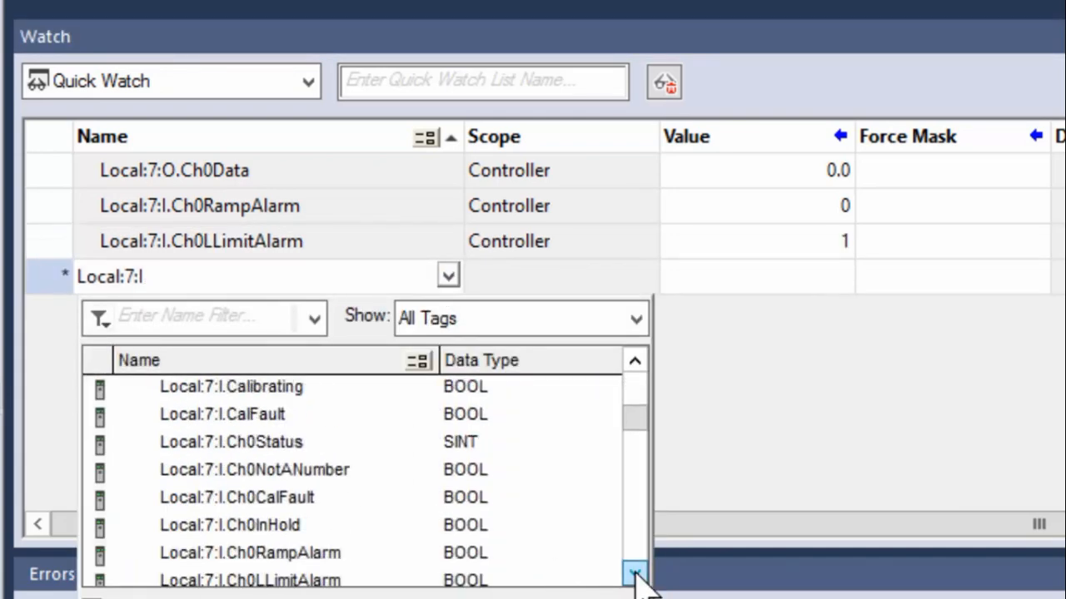
click(634, 573)
click(635, 572)
click(634, 572)
click(634, 573)
double_click(281, 499)
click(146, 309)
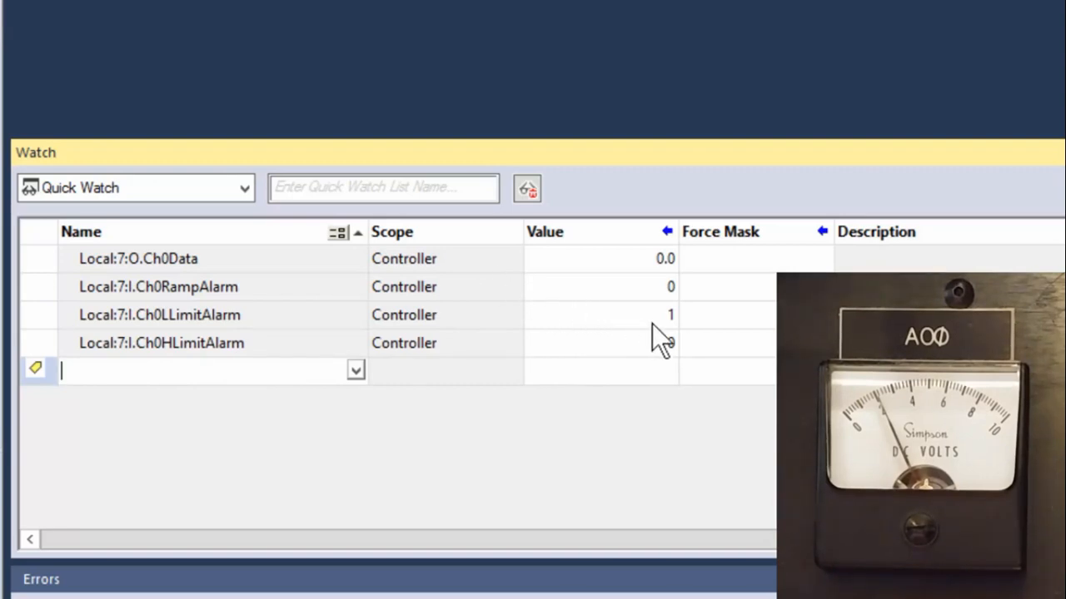
Step: Test channel 0's output by writing 20 and after that 40 to the Local:7:O.Ch0Data tag
click(639, 262)
click(639, 261)
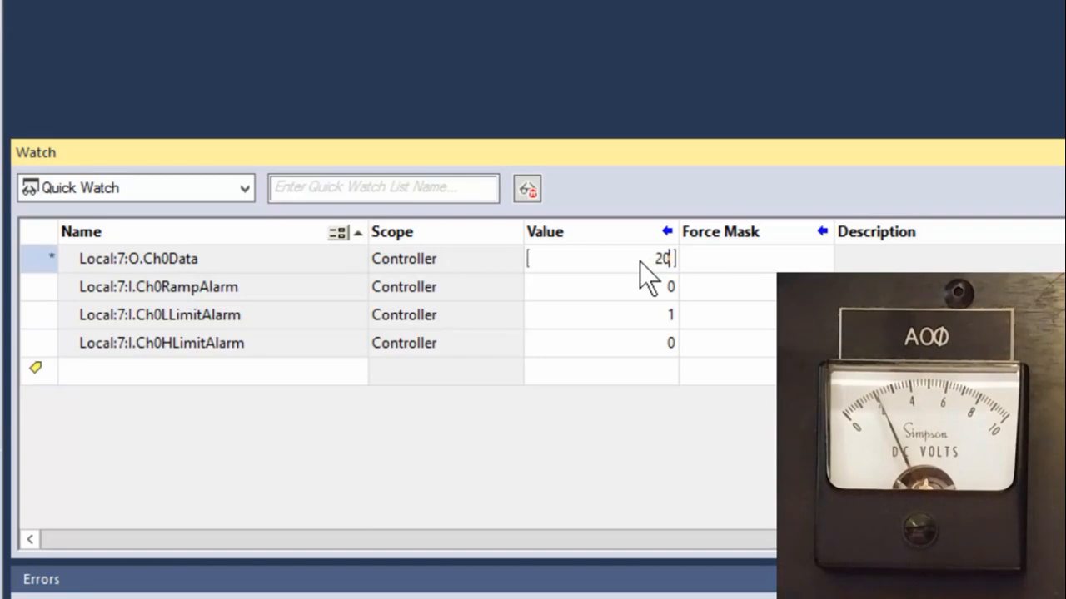
key(Return)
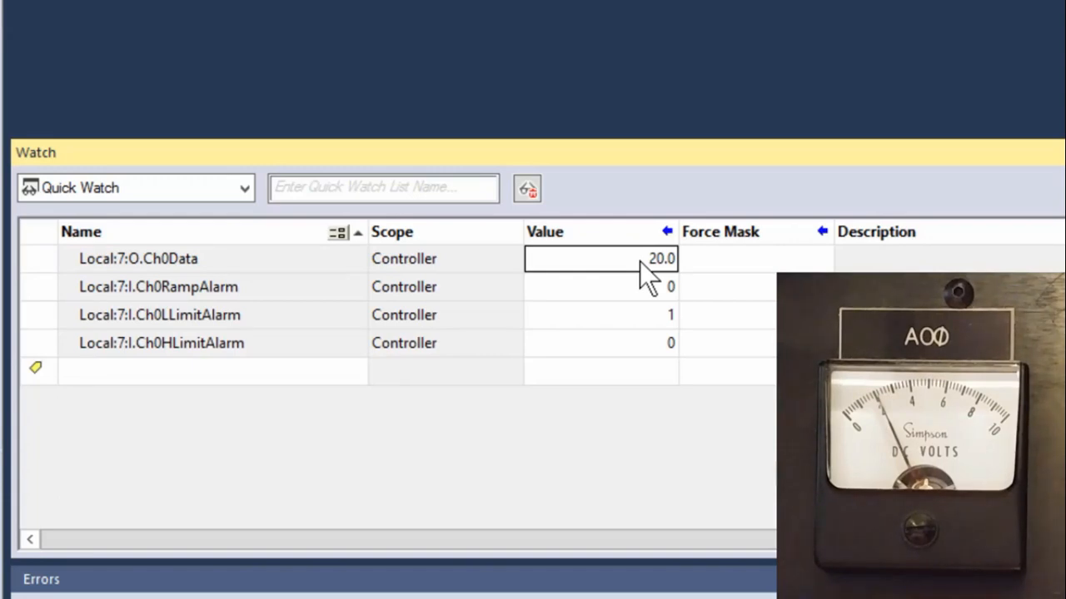
click(640, 261)
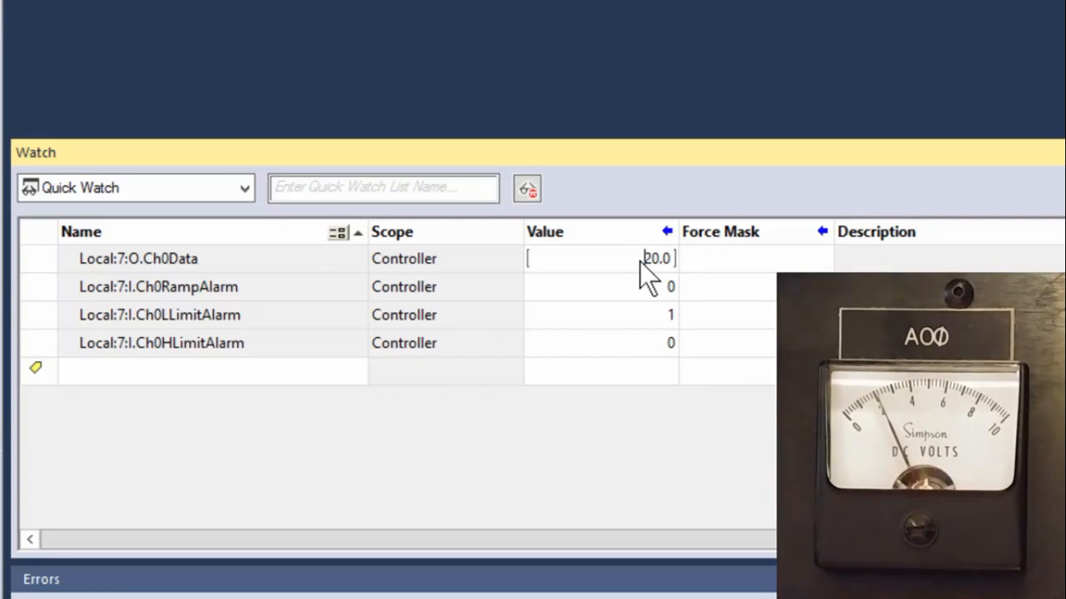
key(Delete)
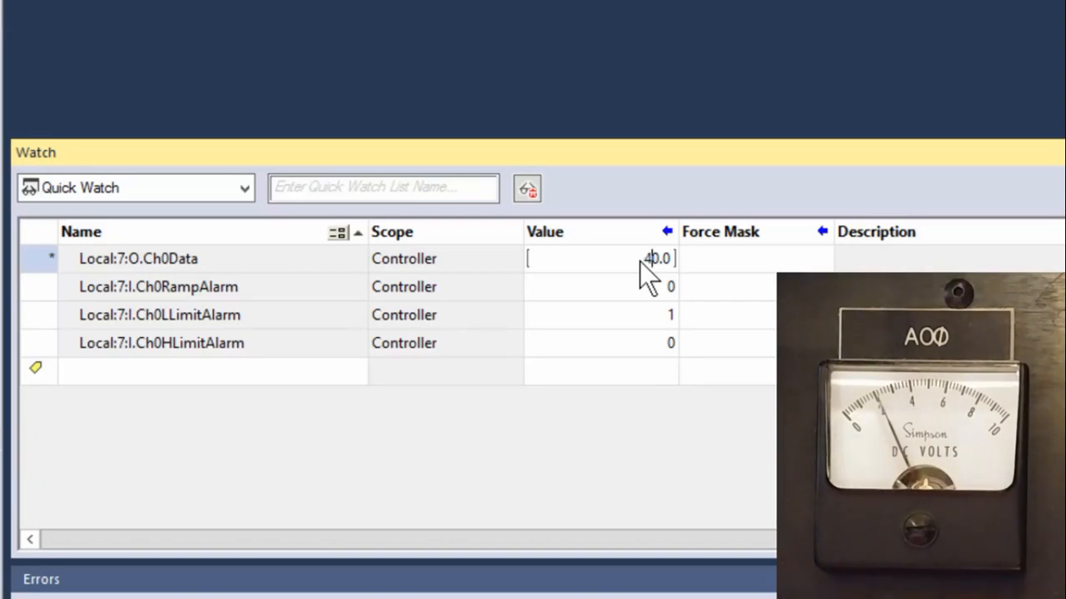
text(4)
key(Return)
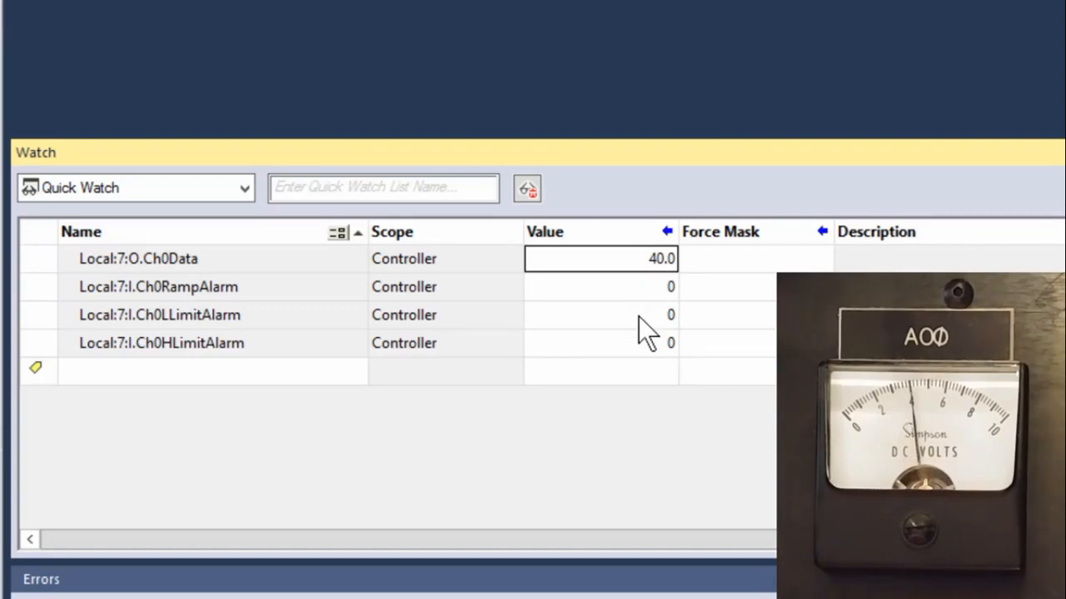
Step: Raise the Local:7:O.Ch0Data value to 60 and after that to 100 to test the ramp and high limit alarms
click(634, 260)
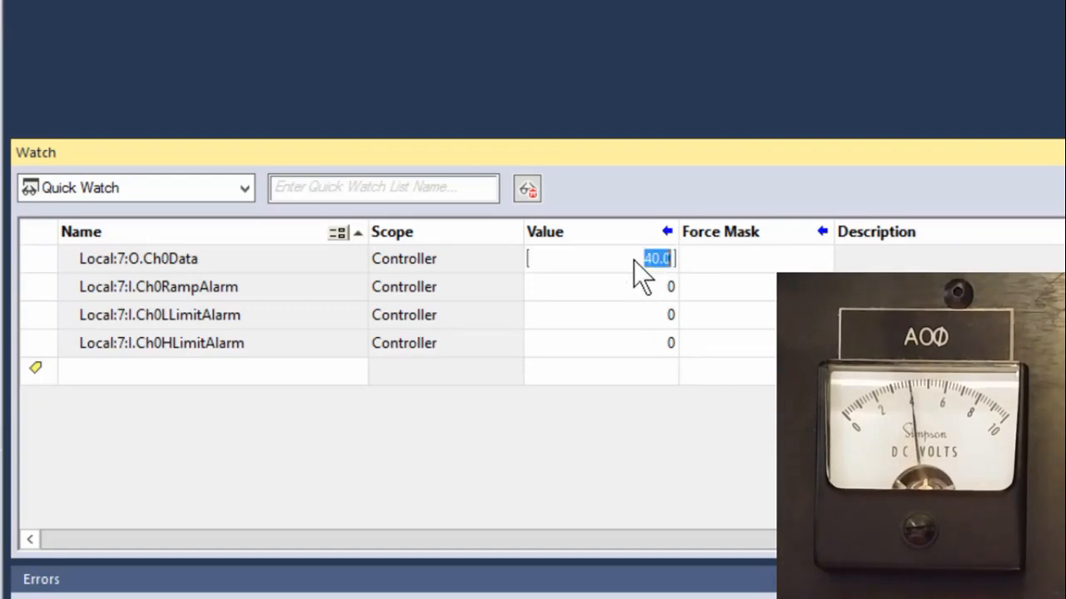
text(60)
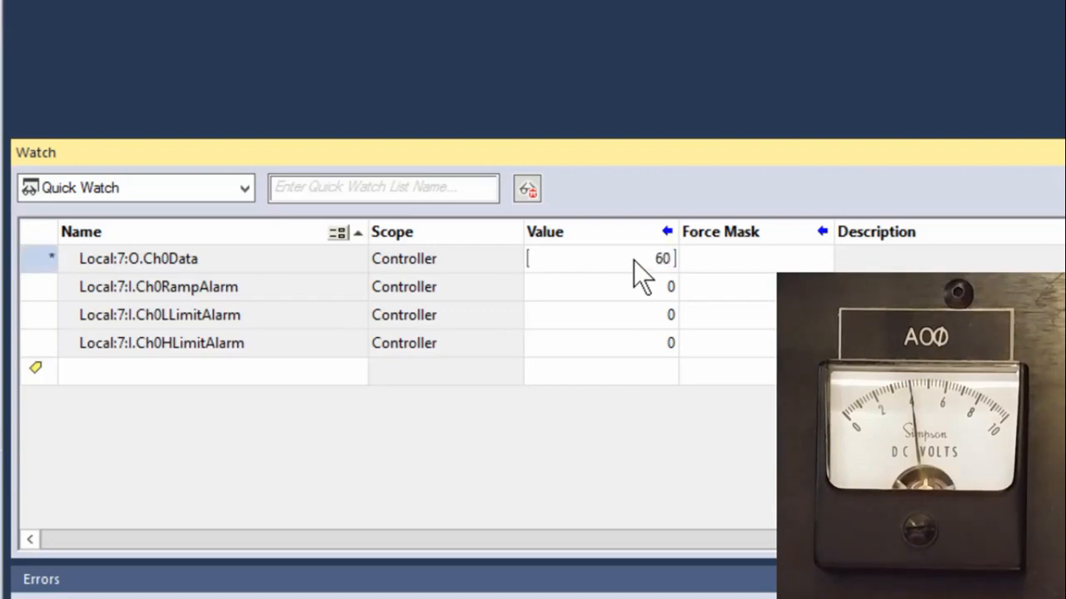
key(Return)
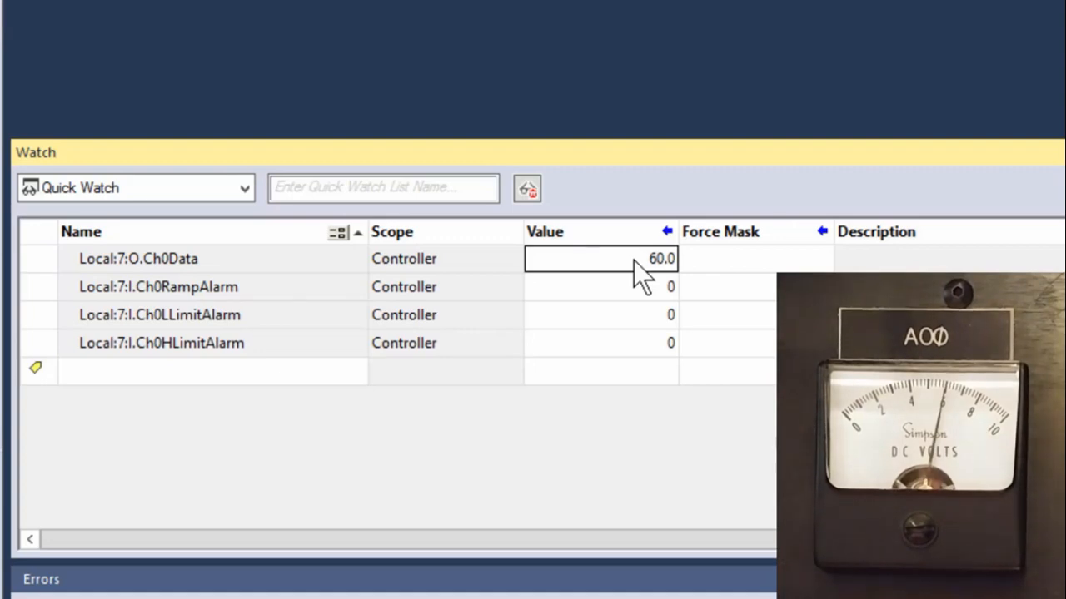
click(633, 260)
text(100)
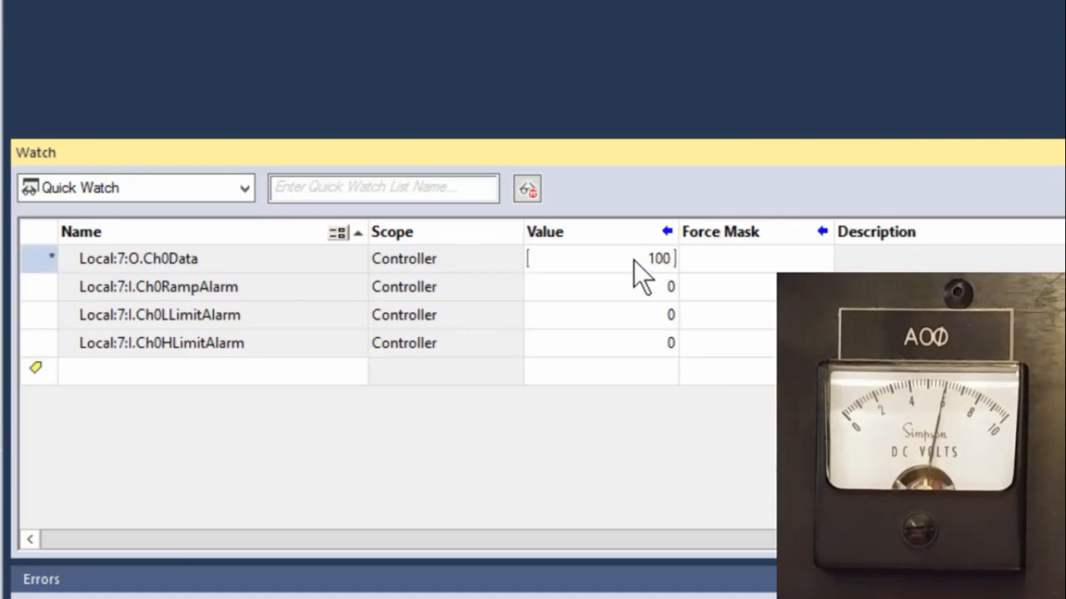
key(Return)
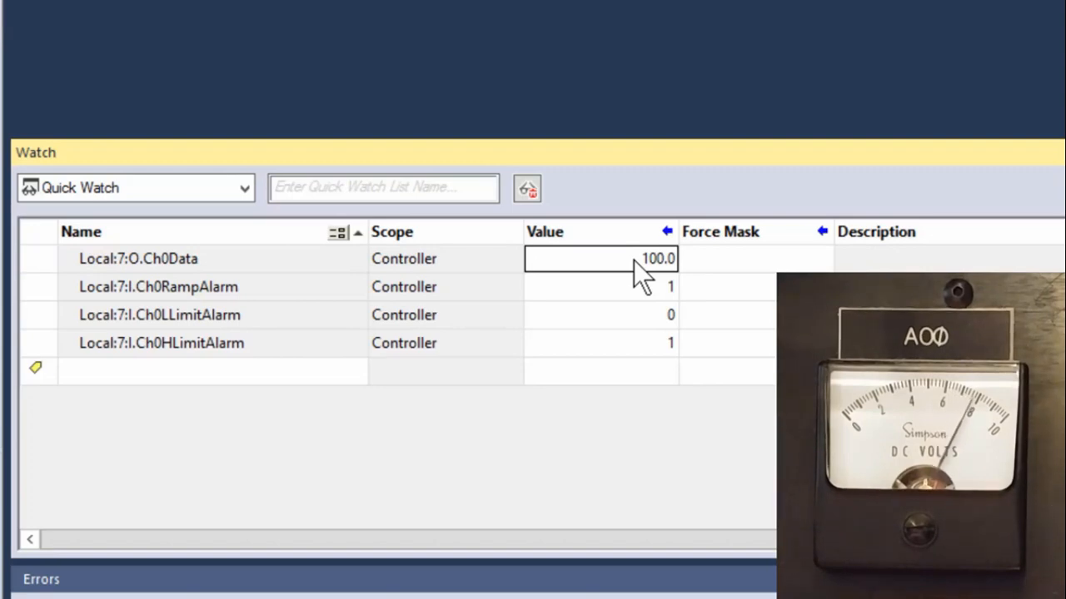
Step: Lower the Local:7:O.Ch0Data value to 79 and after that to 21 to test the output between its clamps
click(634, 260)
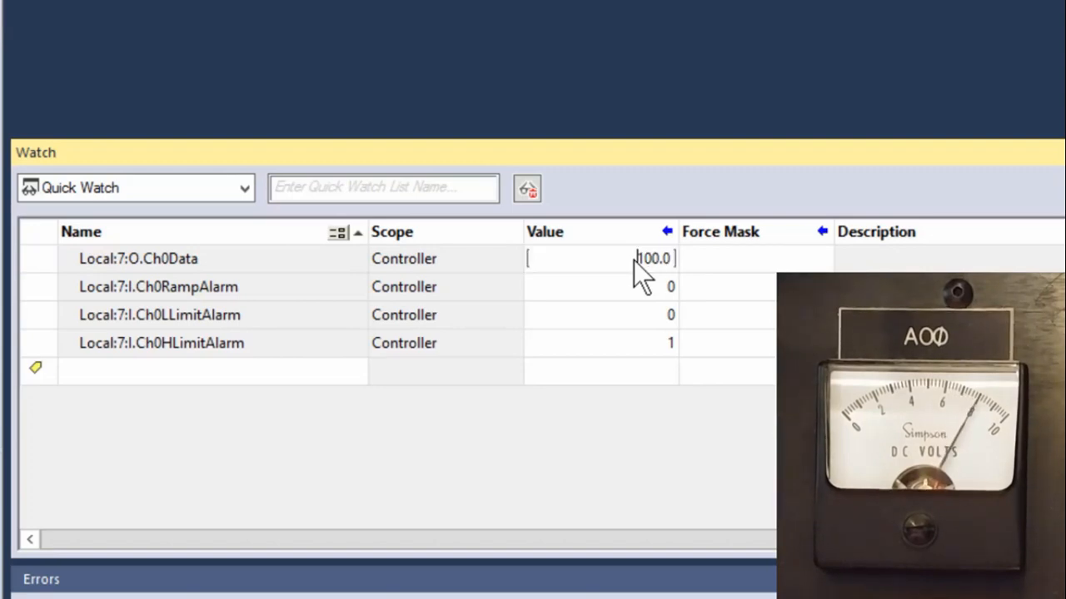
text(0.0)
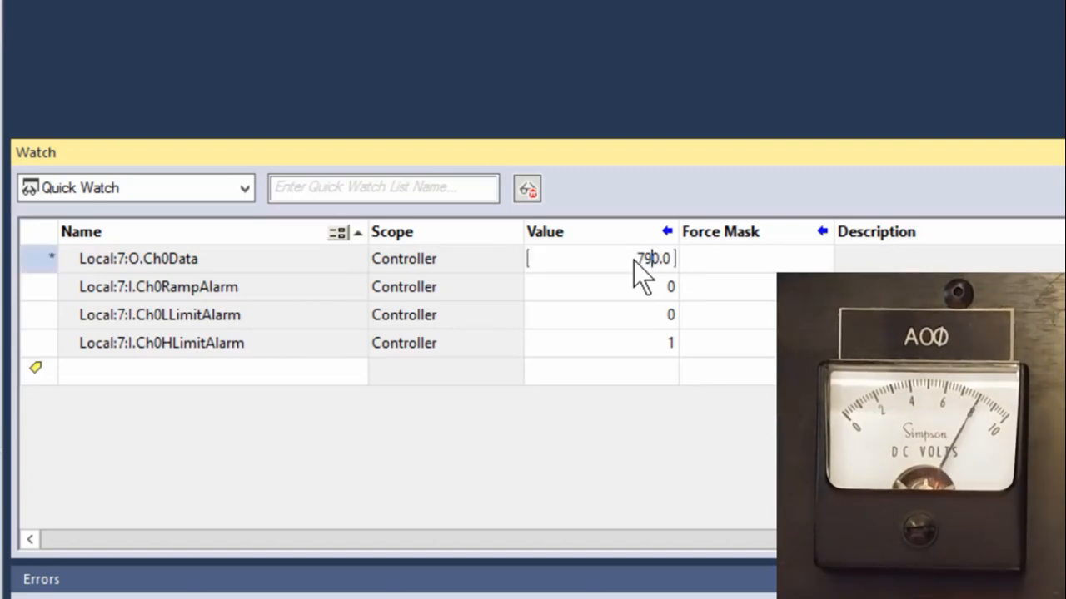
key(Return)
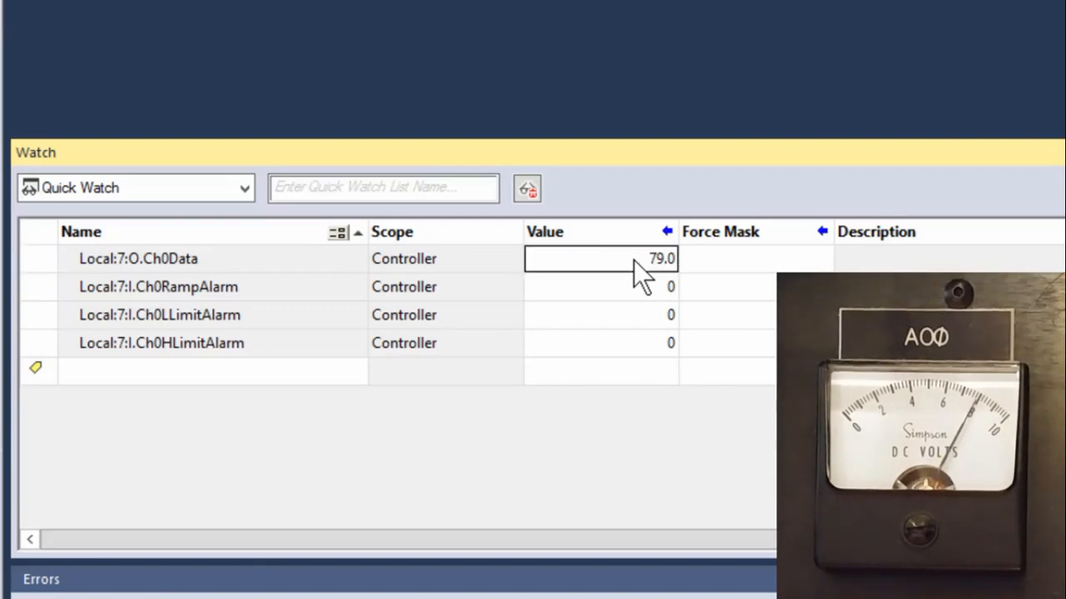
click(634, 260)
text(21)
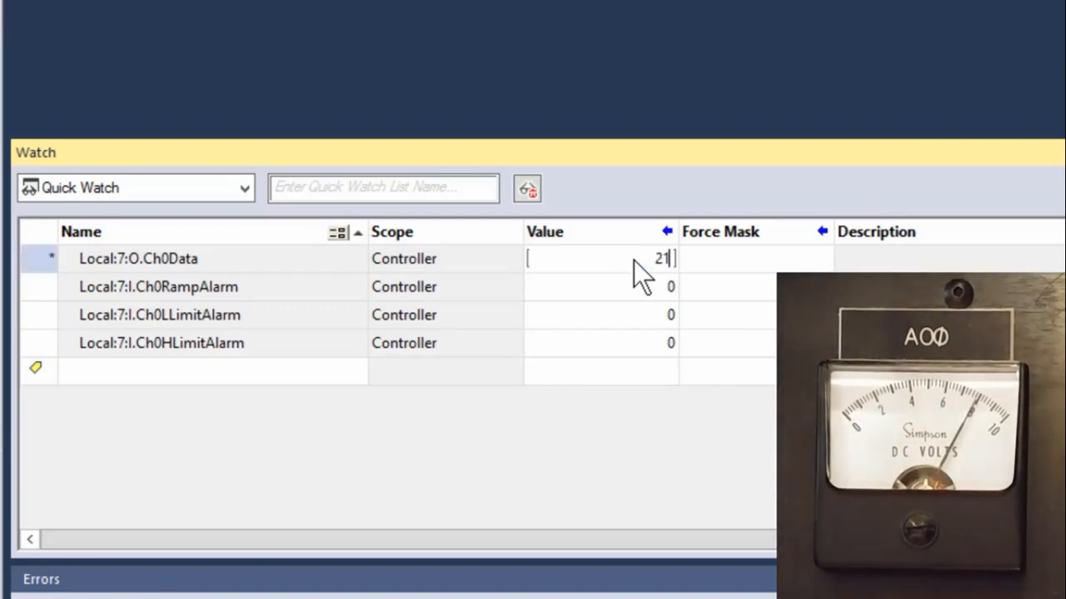
key(Return)
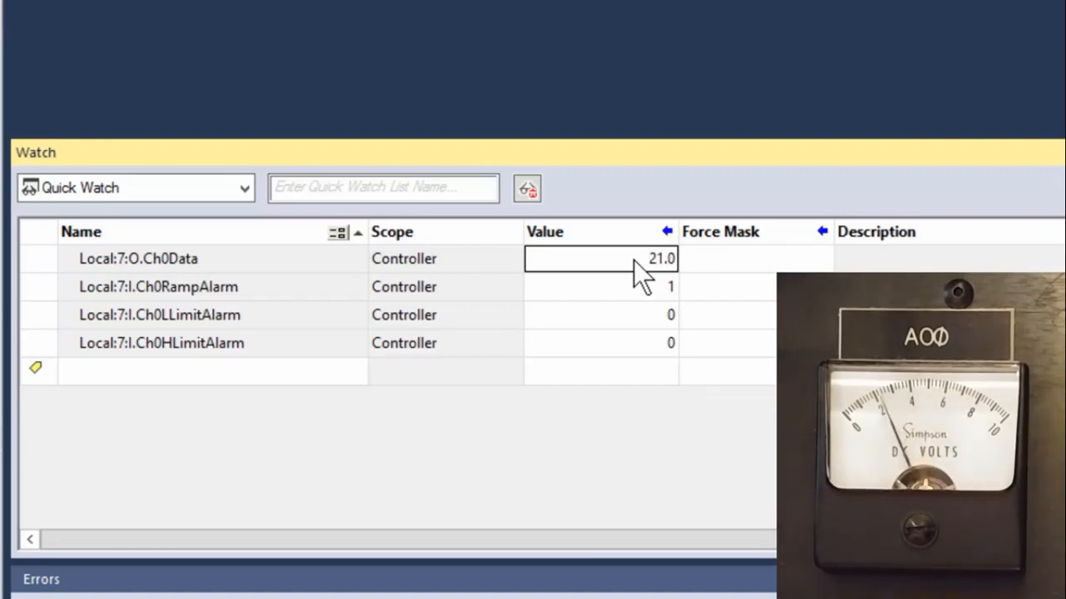
Step: Write 20 and after that 0 to Local:7:O.Ch0Data to test channel 0's low limit alarm
text(20)
key(Return)
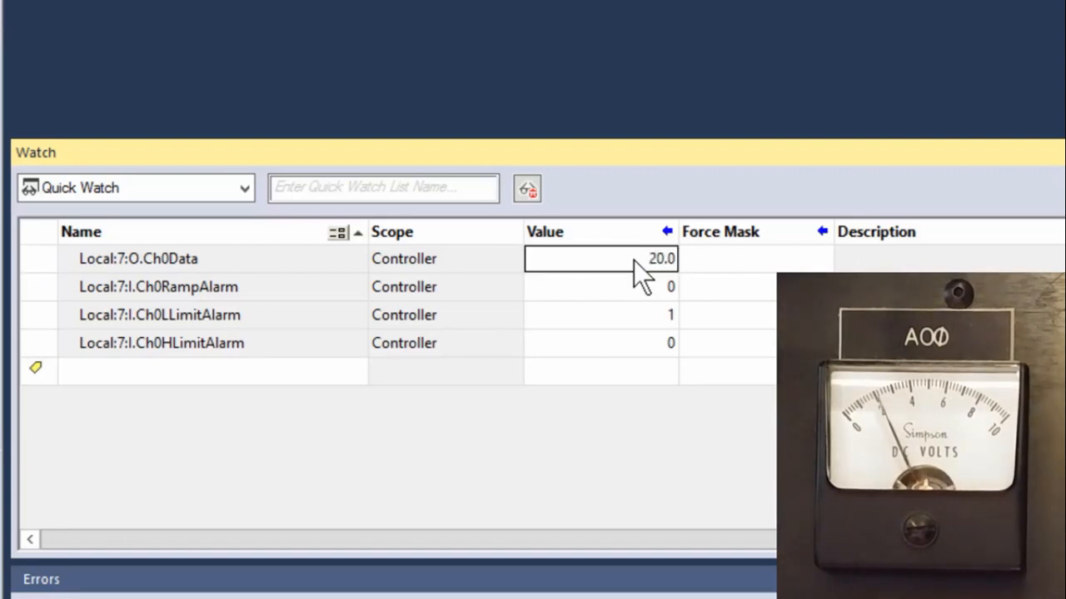
click(634, 261)
text(0)
key(Return)
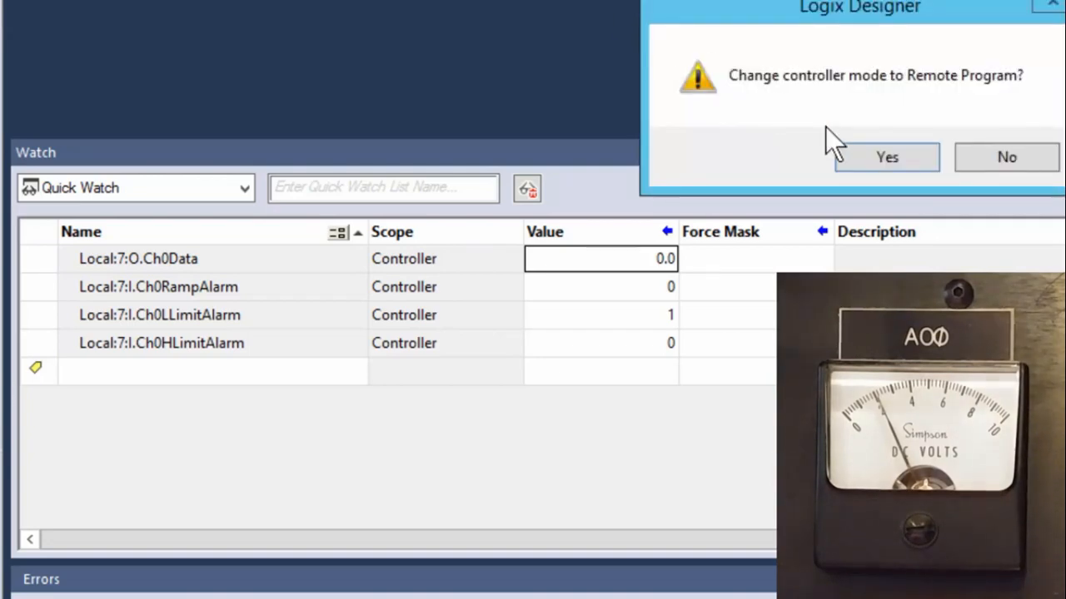
Step: Confirm changing the controller mode to Remote Program
click(887, 158)
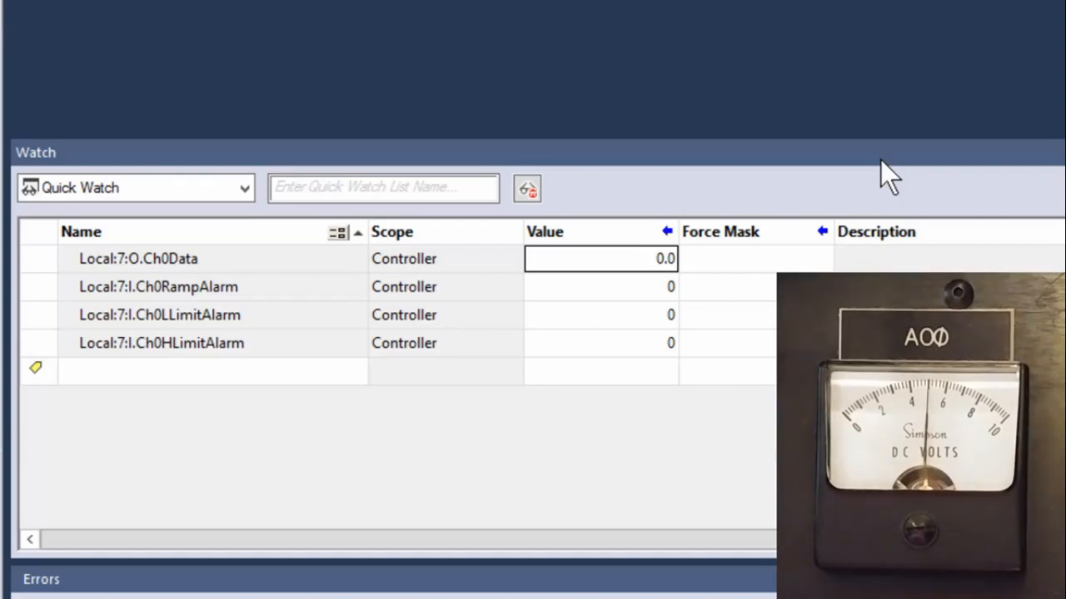
Step: Save the Quick Watch list under the name AnaOutCh0 and close the Watch window
click(884, 183)
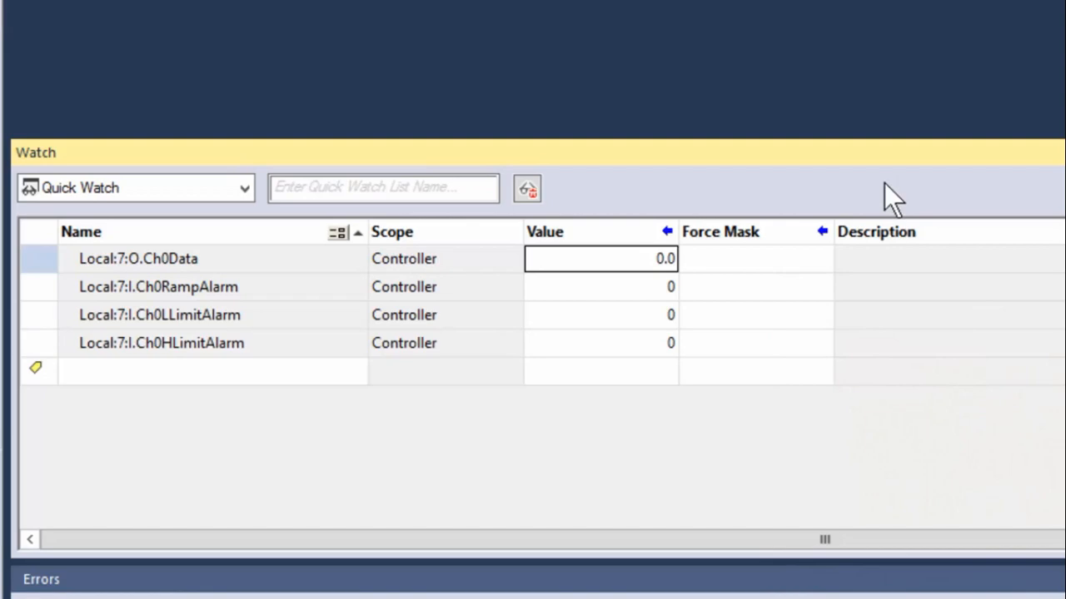
click(423, 185)
text(AnaOutCh0)
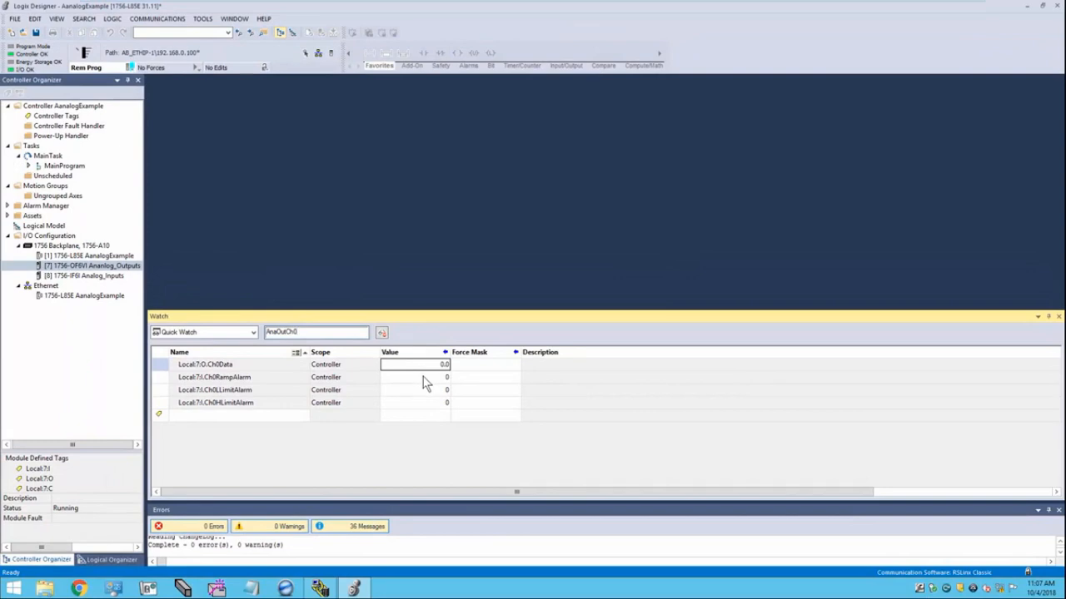
click(423, 378)
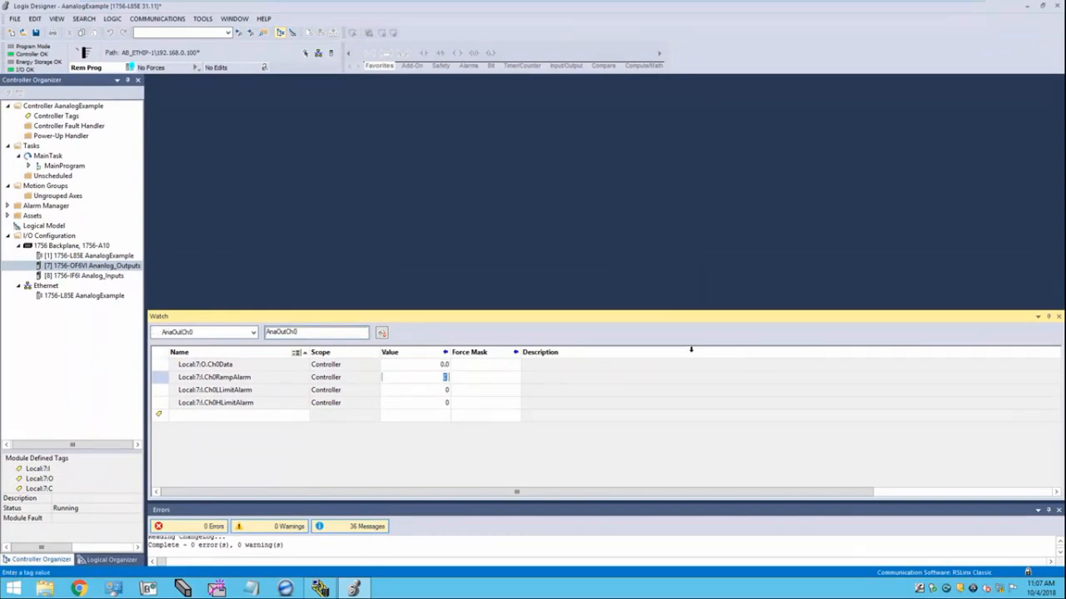
click(1058, 316)
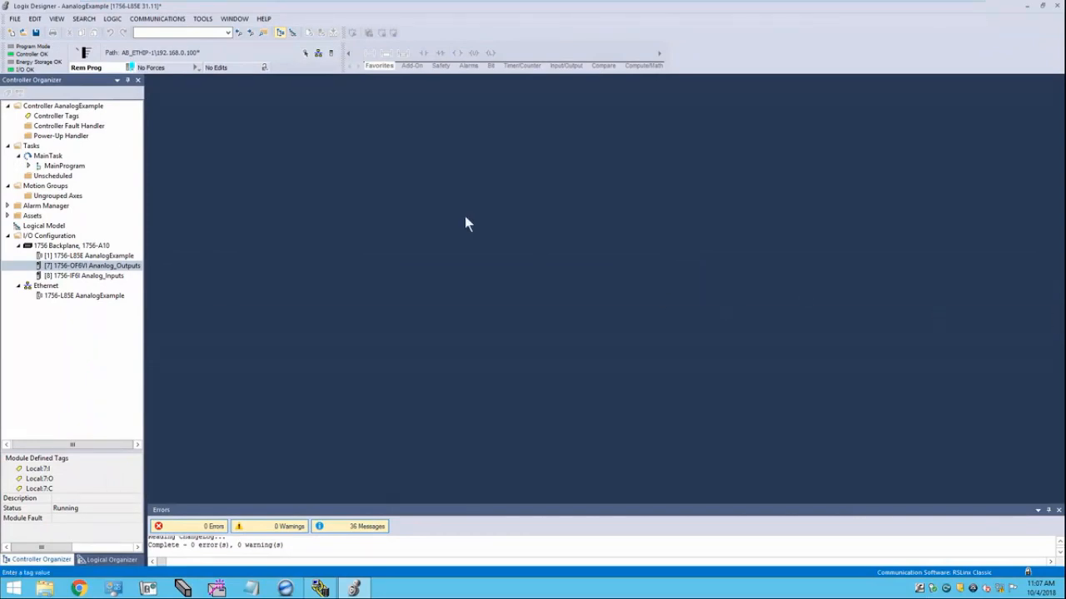
click(130, 67)
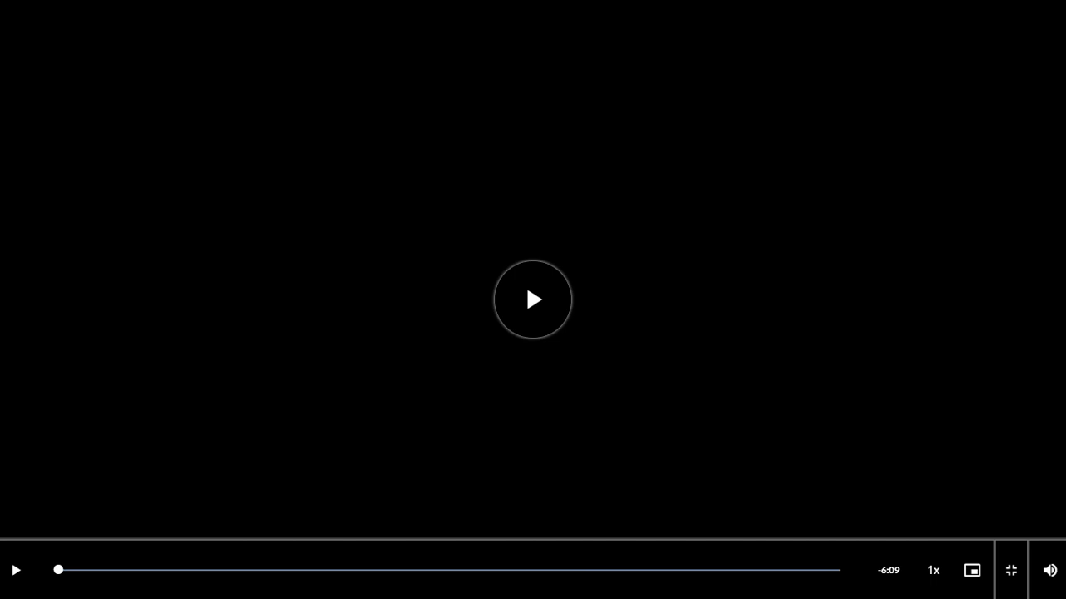
Step: Leave the full-screen course video in Chrome and submit Float Data as the answer to the communication format question
key(Escape)
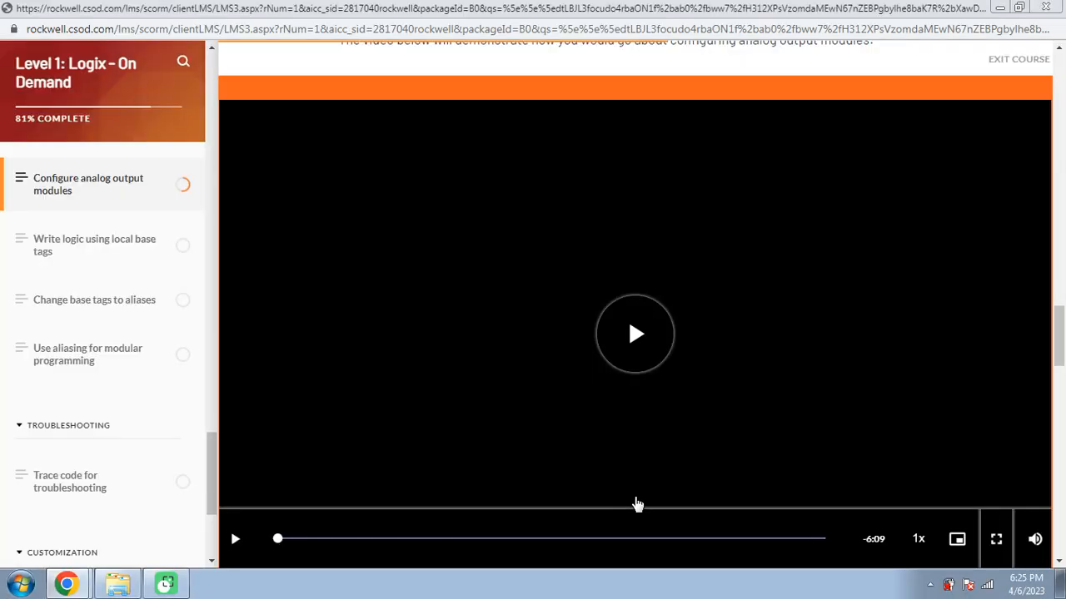
scroll(637, 506, down, 1)
scroll(637, 506, down, 2)
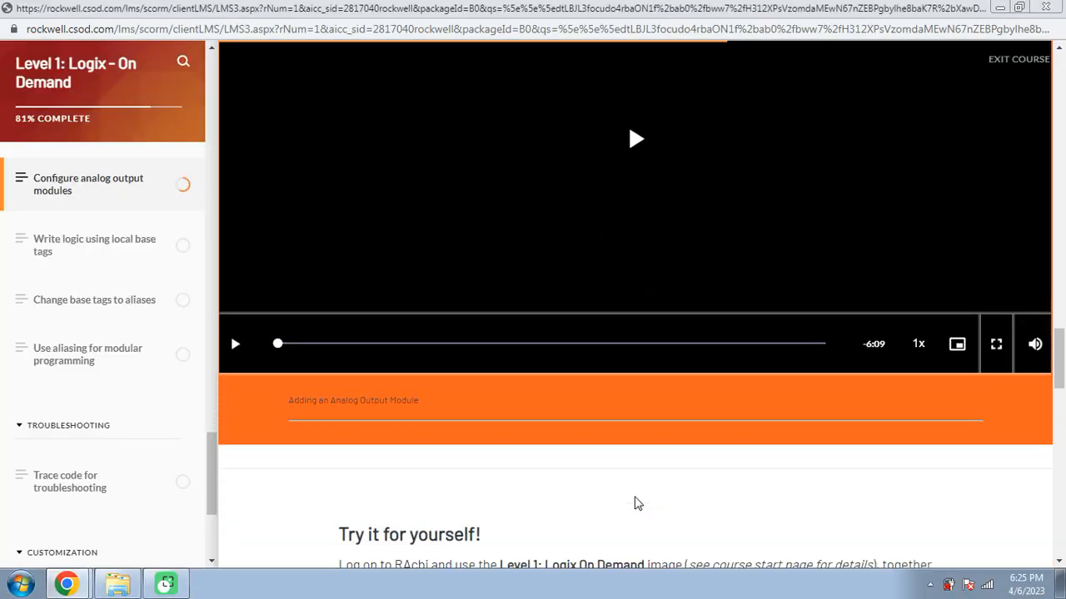
scroll(635, 503, down, 2)
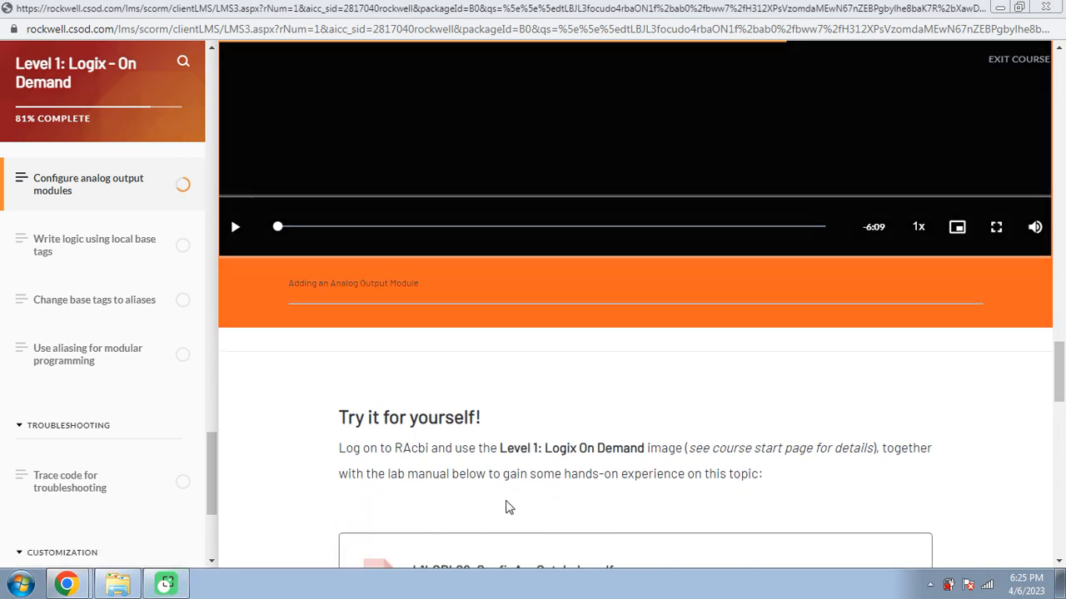
scroll(505, 507, down, 4)
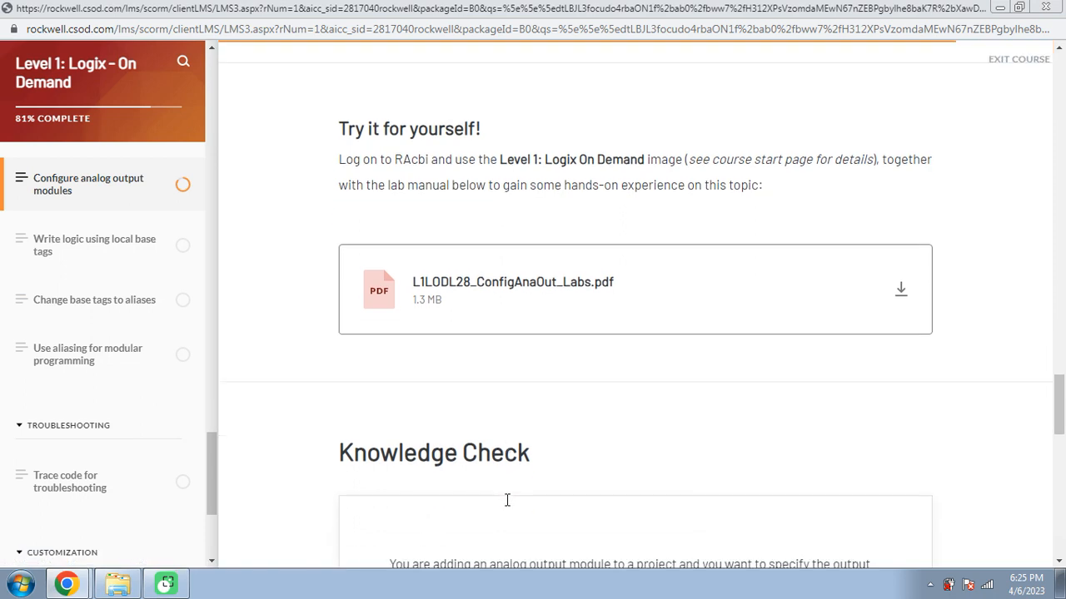
scroll(505, 500, down, 5)
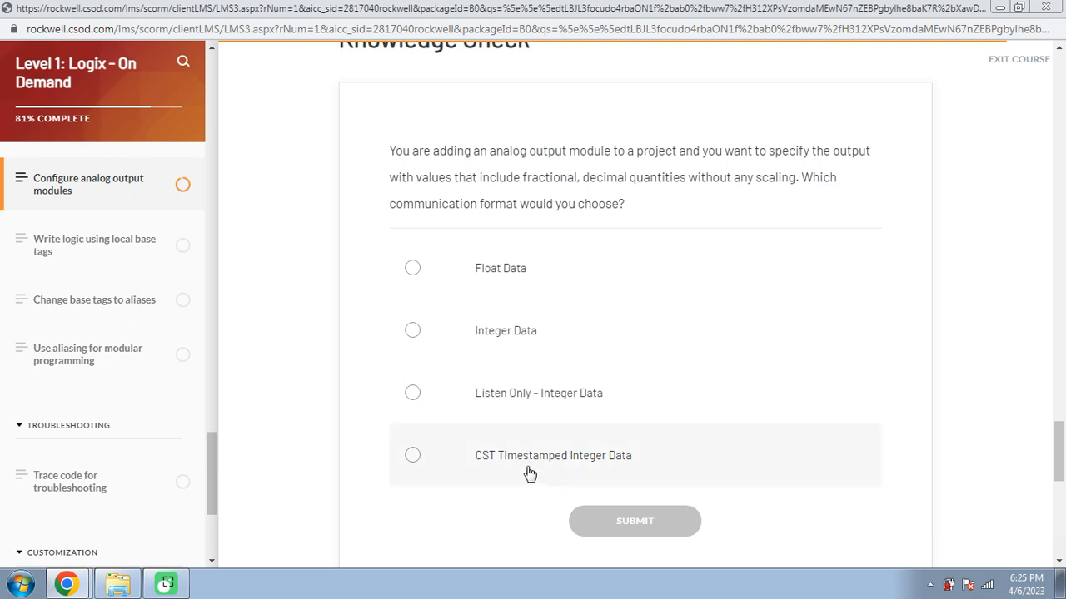
click(511, 283)
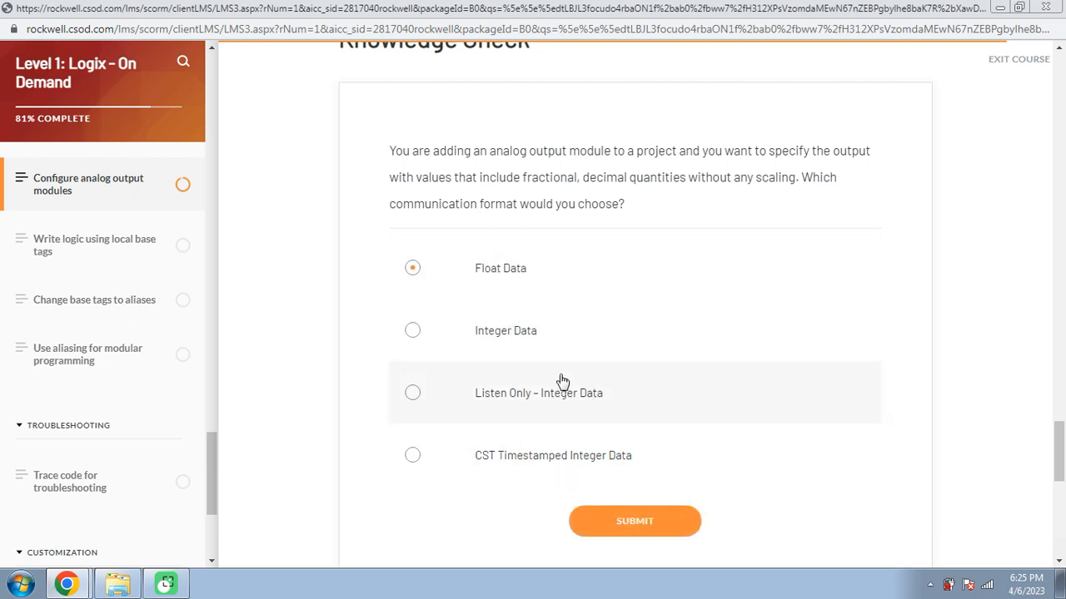
click(635, 523)
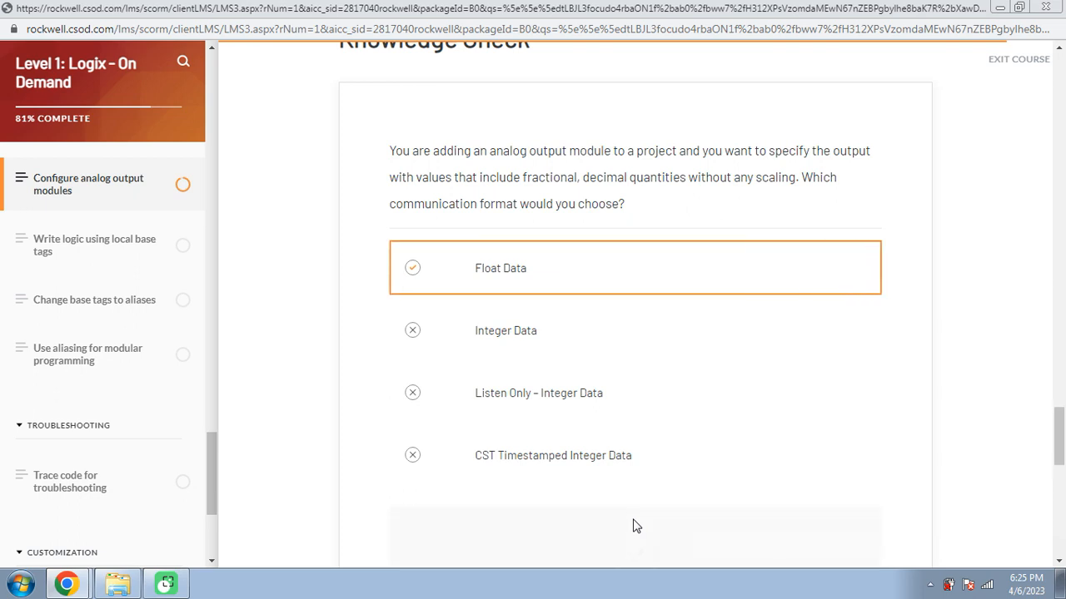
Step: Submit Local:7:O.Data.0 as the answer to the question about the tag controlling channel 0 in slot 7
scroll(633, 525, down, 4)
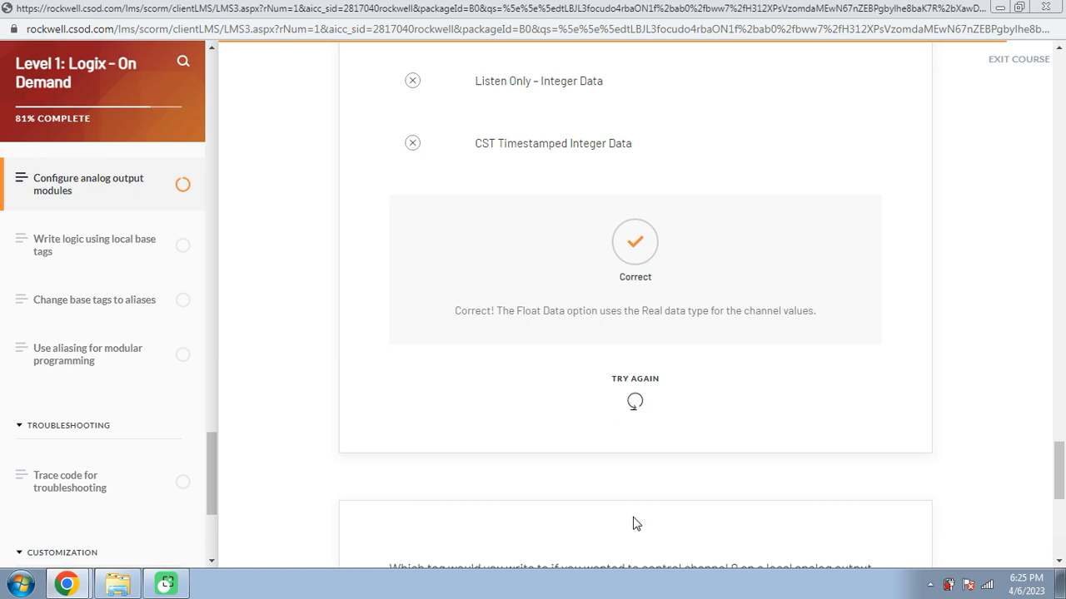
scroll(633, 523, down, 5)
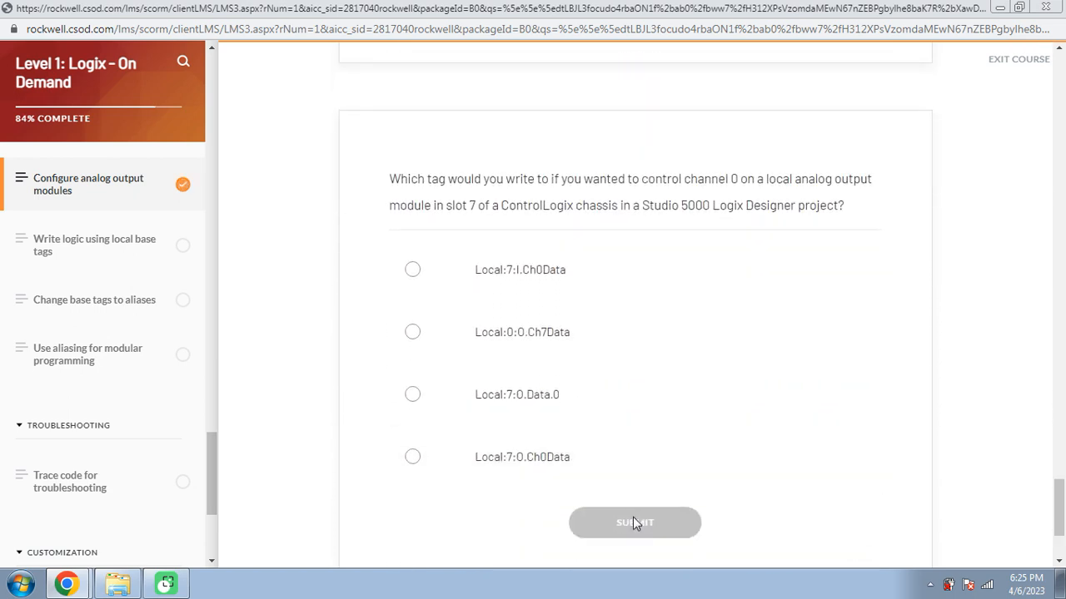
scroll(633, 522, down, 1)
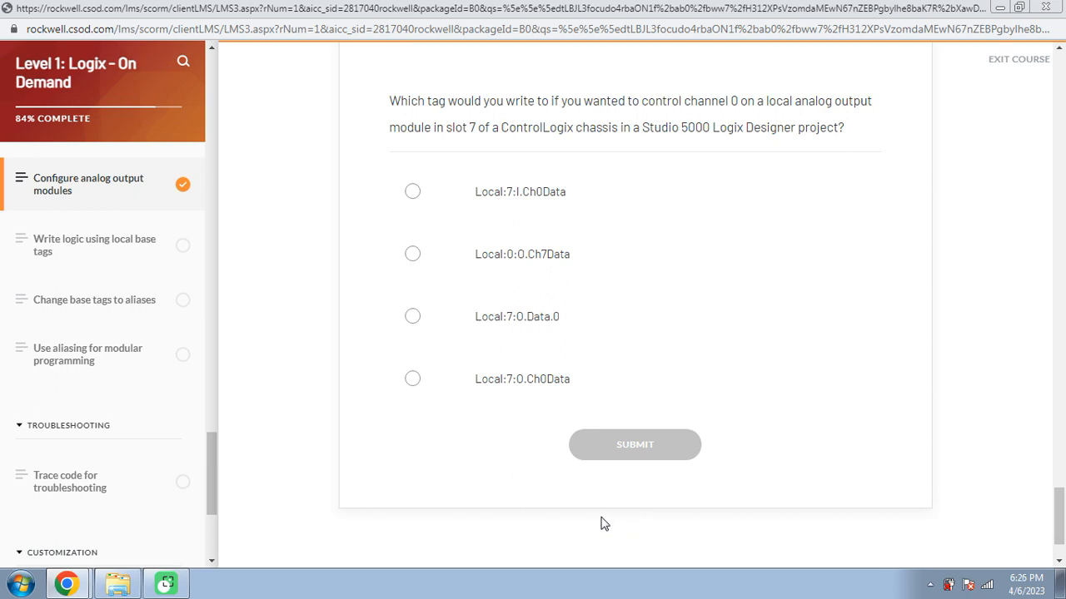
click(543, 334)
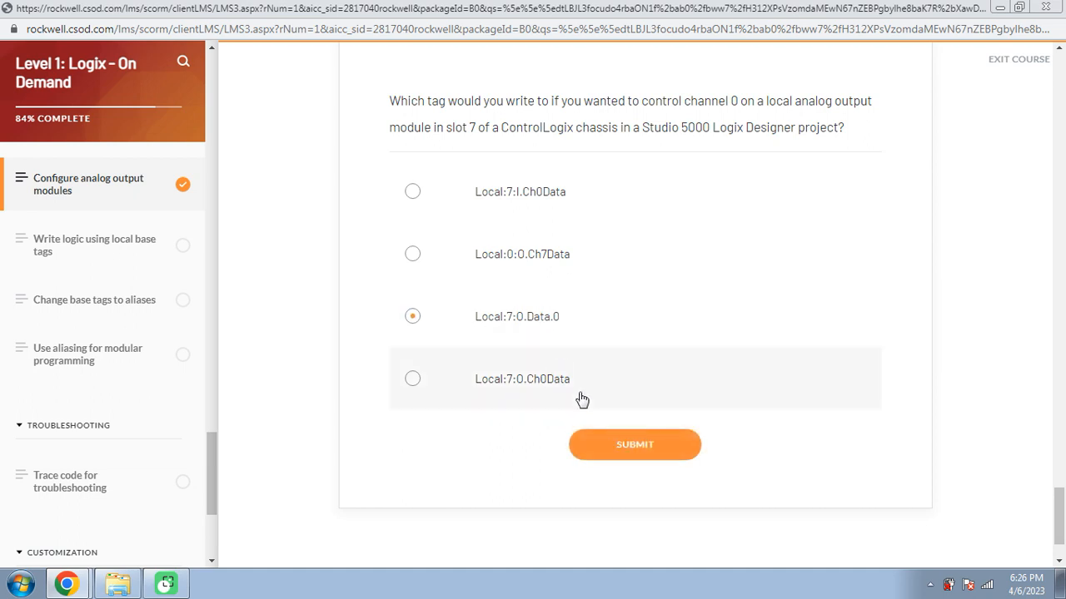
click(618, 444)
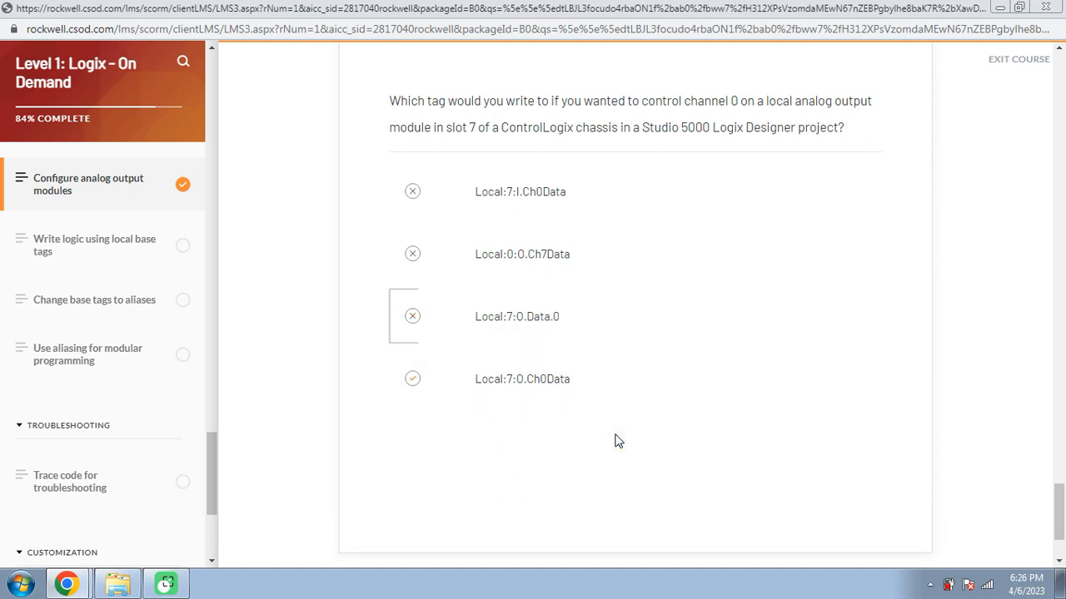
Step: Retake the channel 0 tag question and submit Local:7:O.Ch0Data as the answer
click(633, 478)
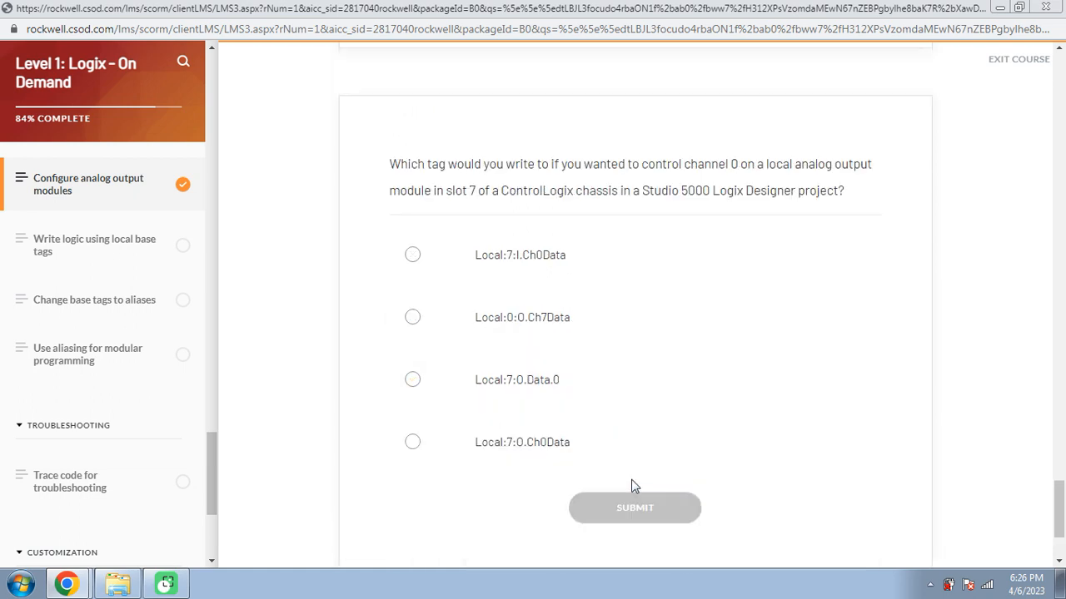
scroll(631, 486, down, 1)
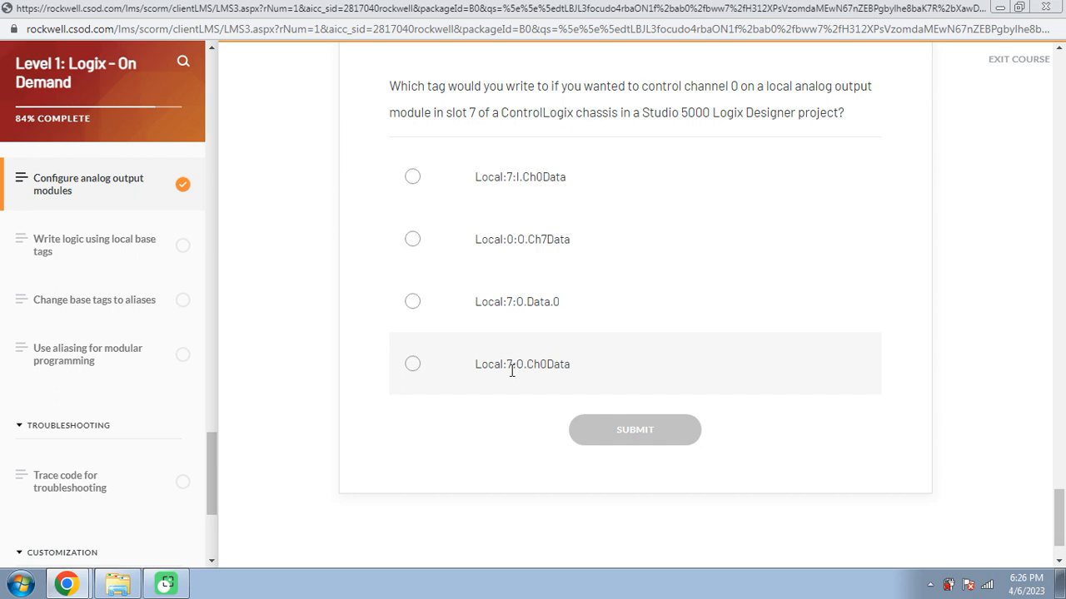
click(424, 373)
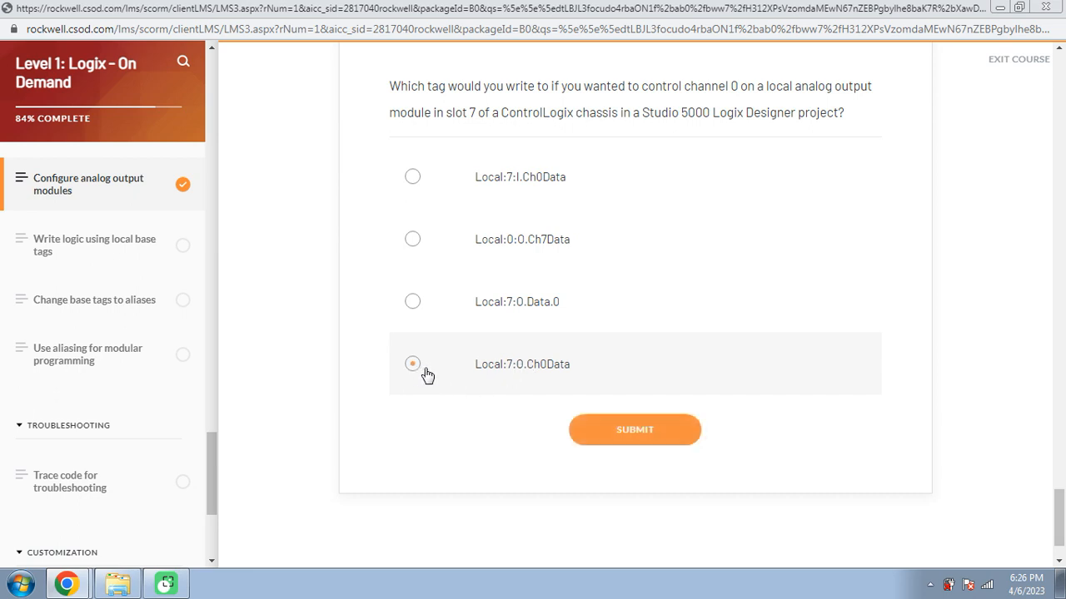
click(625, 429)
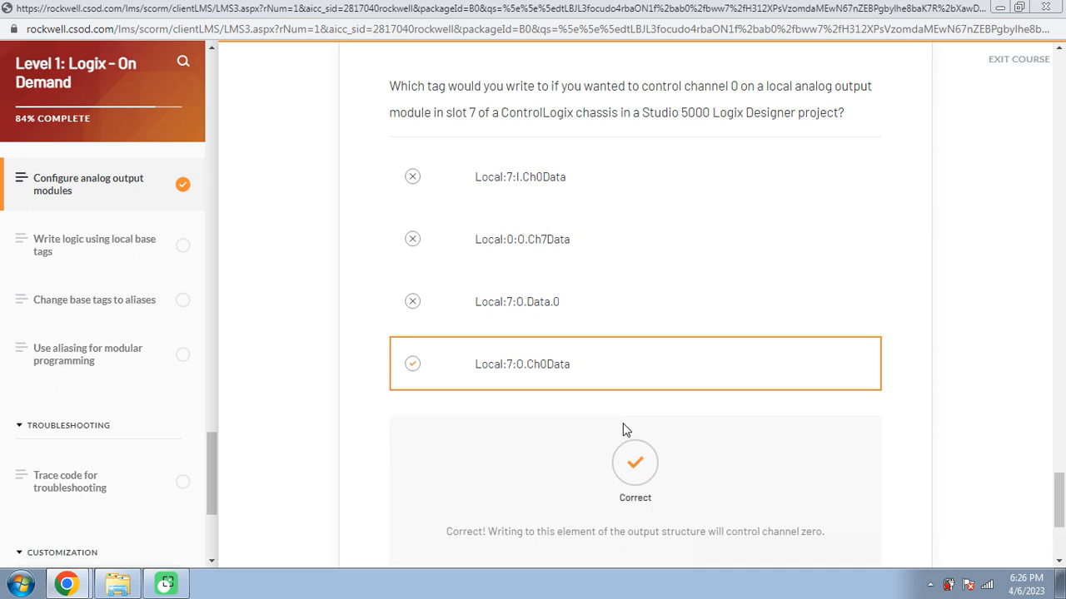
scroll(625, 429, down, 3)
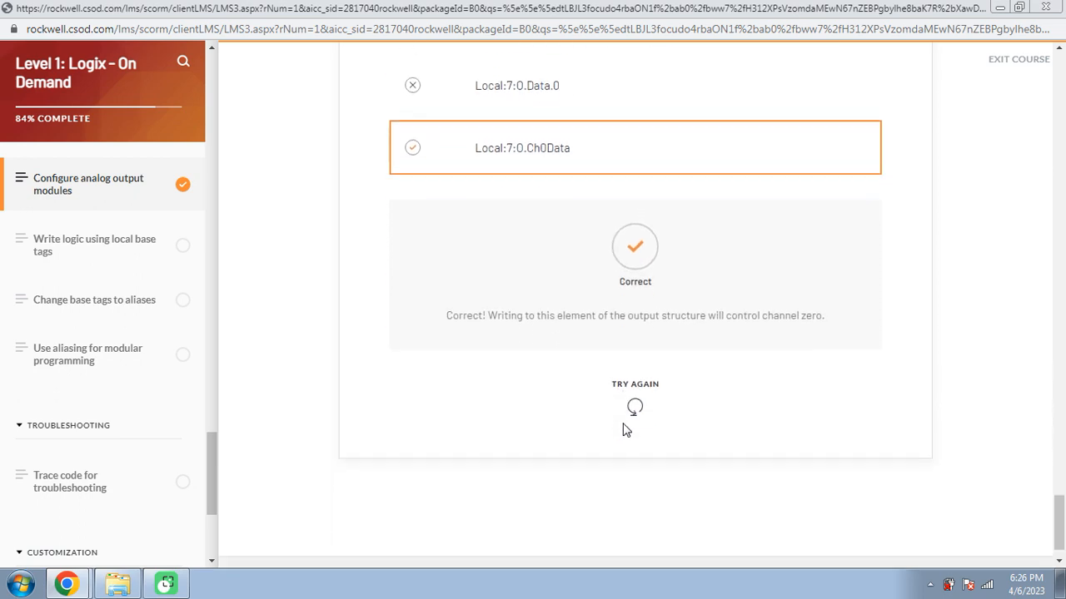